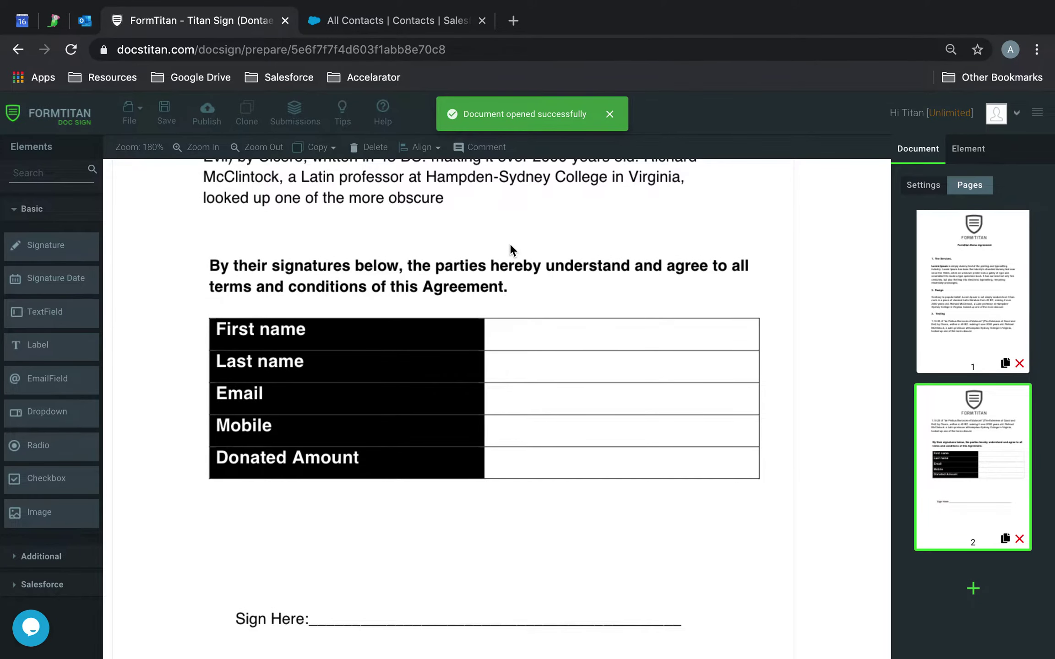
Start a search of the available form elements in the Elements panel
left_click(54, 168)
Search 'text' and place a TextField filling the First name row's cell
type("text")
left_click_drag(81, 291, 524, 329)
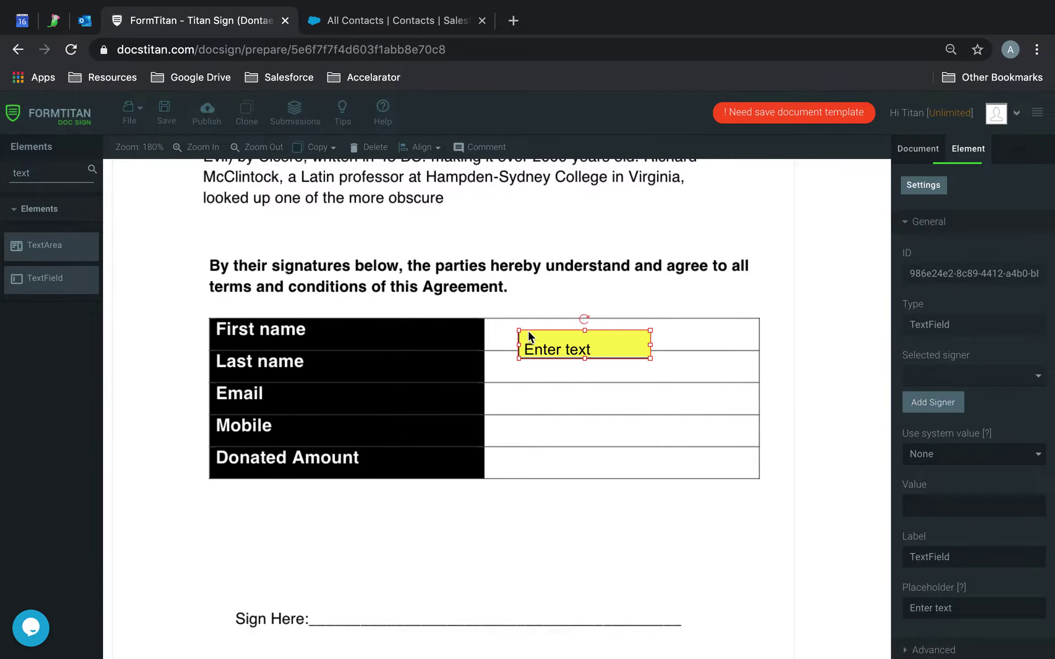
left_click_drag(652, 360, 681, 400)
Copy the TextField into the Last name, Email, Mobile and Donated Amount rows
key("super+c")
key("super+v")
left_click(663, 462)
key("super+v")
left_click(686, 456)
key("super+v")
left_click_drag(681, 358, 671, 434)
left_click(675, 496)
key("super+v")
left_click_drag(679, 387, 669, 466)
Search 'sig' and place an enlarged Signature box above the Sign Here line
left_click(79, 172)
key("BackSpace")
key("BackSpace")
key("BackSpace")
key("BackSpace")
type("sig")
mouse_move(90, 234)
left_mouse_down()
mouse_move(282, 560)
mouse_move(291, 533)
left_mouse_up()
mouse_move(418, 569)
left_mouse_down()
mouse_move(608, 595)
mouse_move(616, 573)
left_mouse_up()
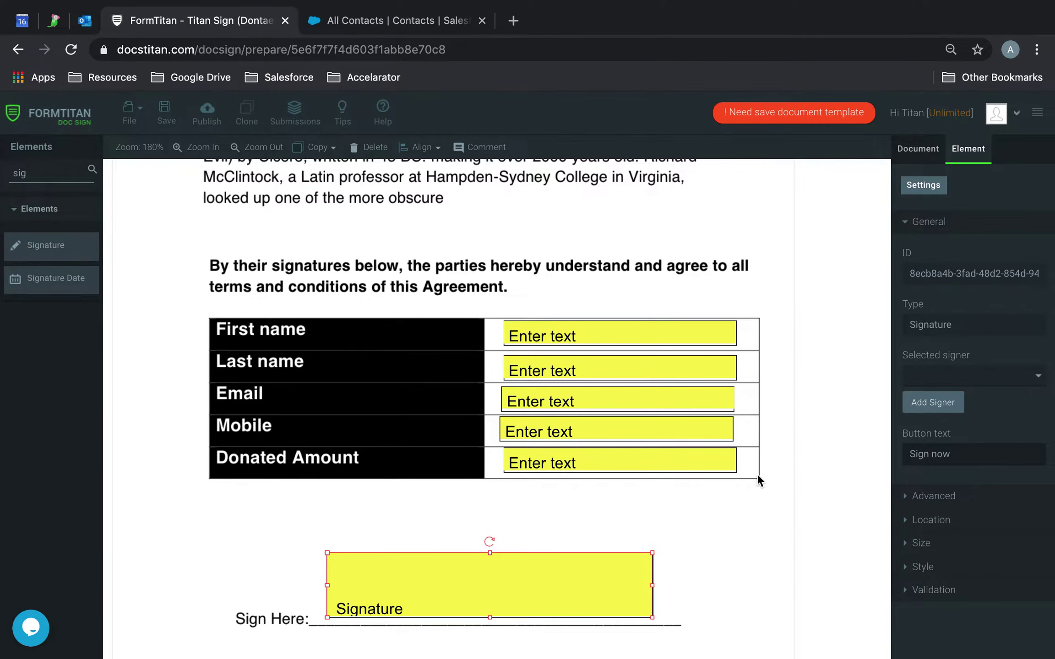
left_click(757, 518)
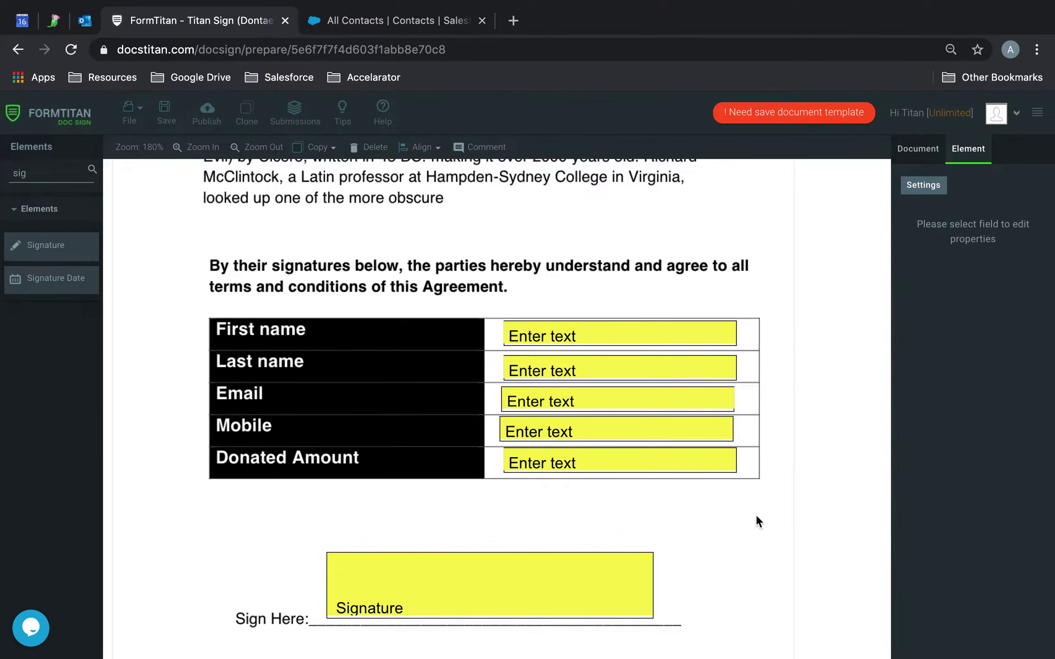
left_click(928, 153)
Tag the First name, Last name and Email inputs as firstname, lastname and email
left_click(631, 346)
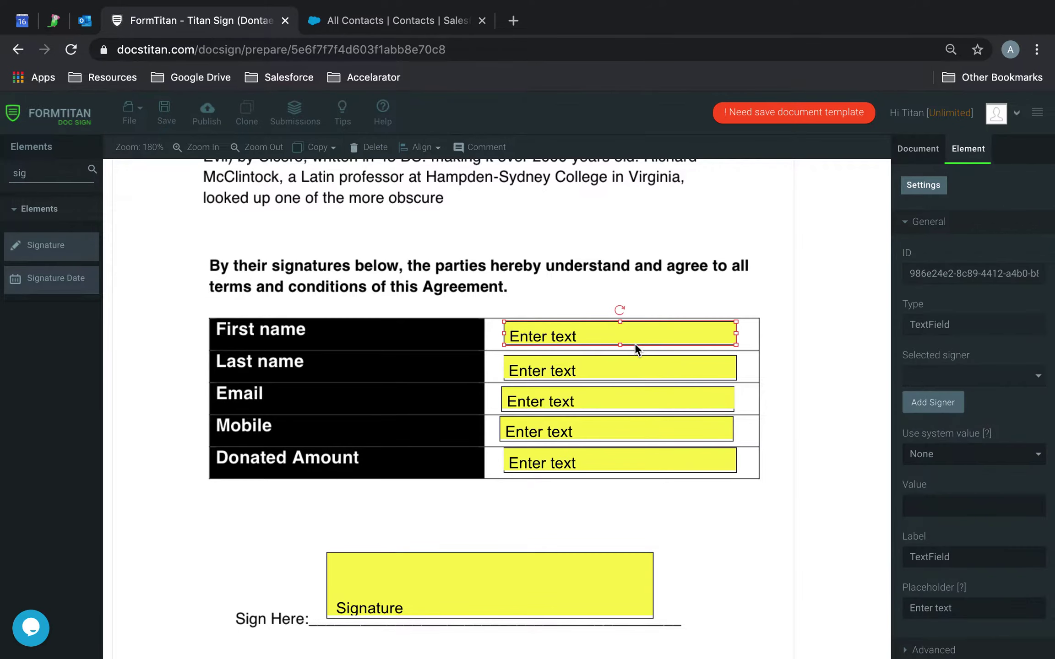
scroll(962, 550, "down", 2)
left_click(940, 556)
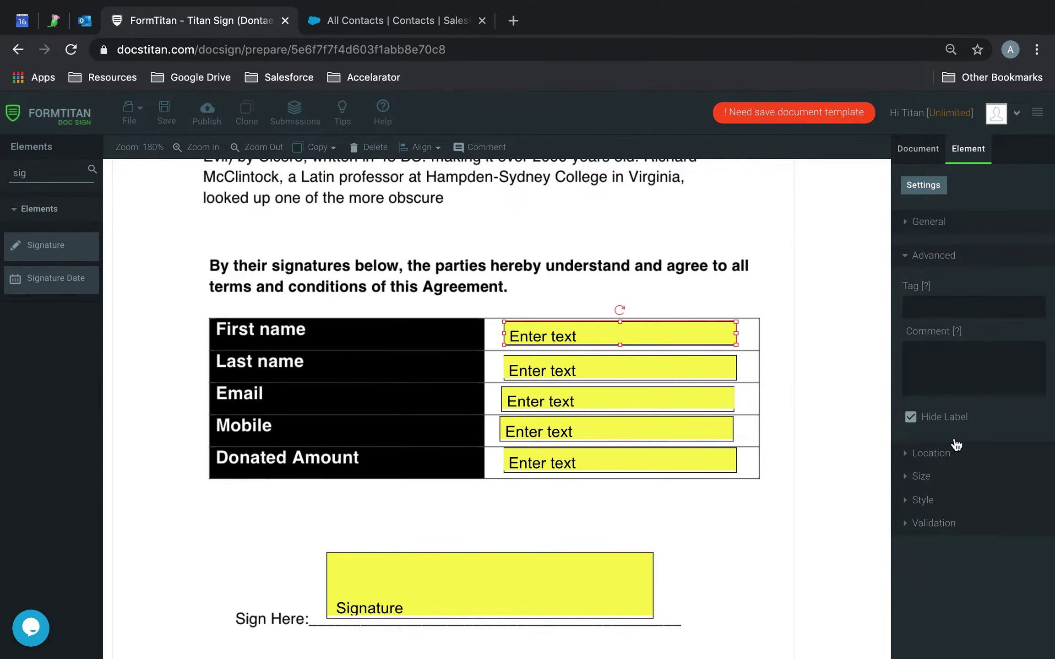
left_click(946, 314)
left_click(618, 378)
left_click(931, 302)
left_click(579, 398)
left_click(998, 315)
type("email")
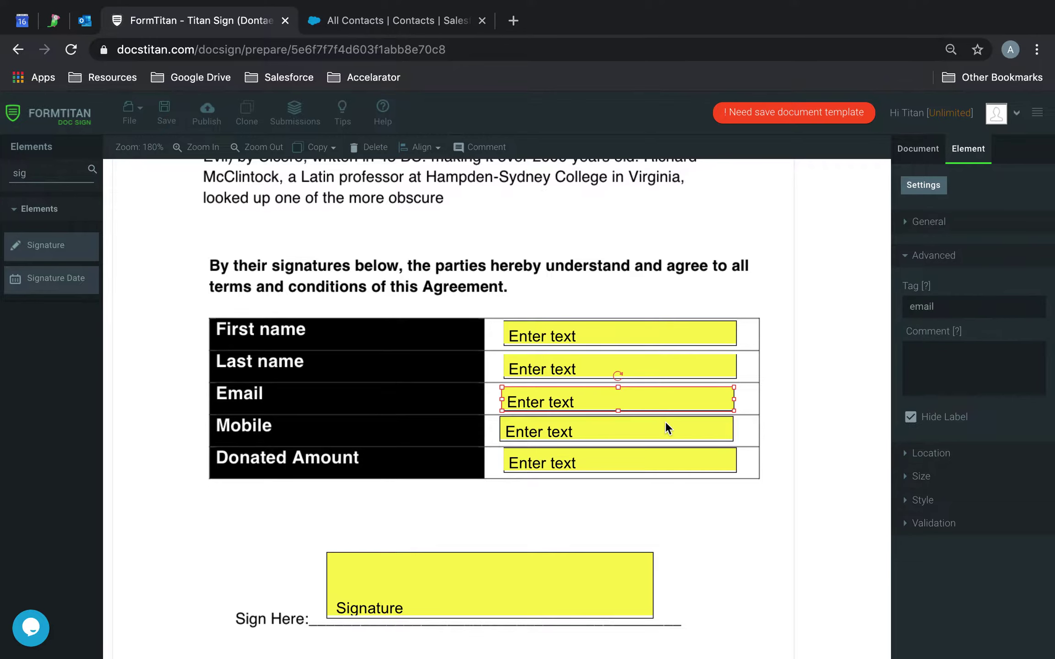
Tag the Mobile and Donated Amount inputs as 'mobile' and 'donated amount'
left_click(666, 424)
left_click(965, 303)
type("mobile")
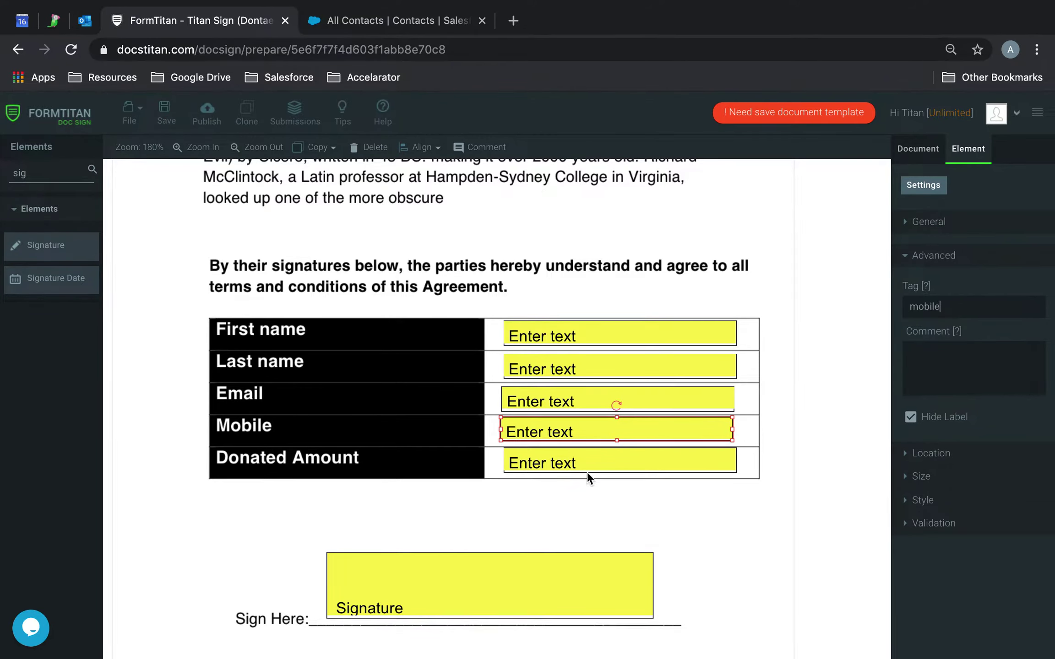
left_click(580, 464)
left_click(941, 311)
type("donated amount")
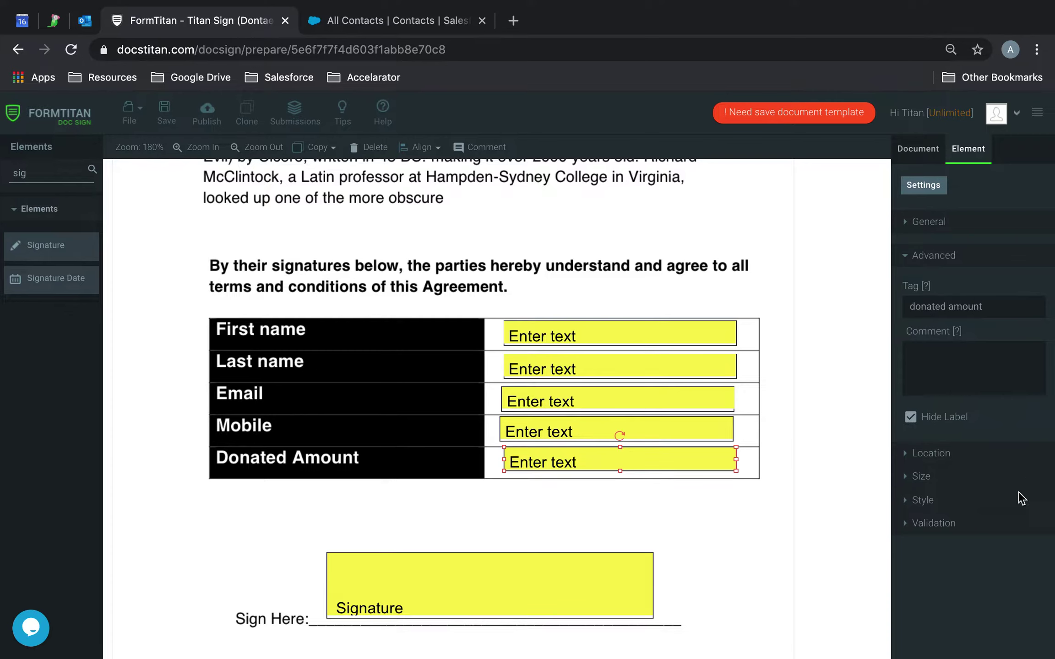
left_click(934, 160)
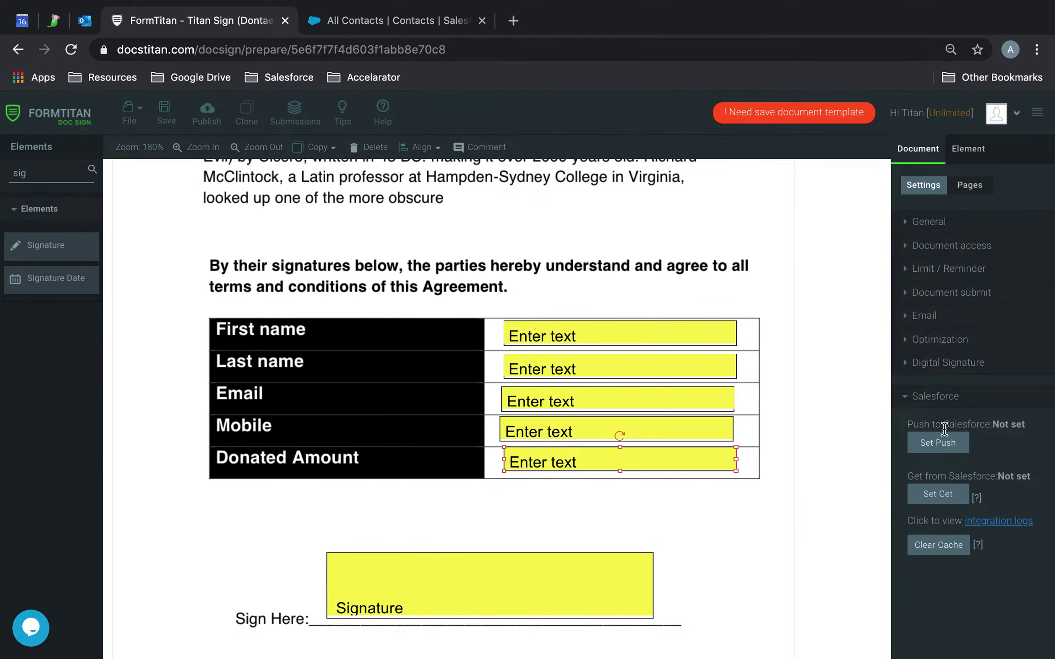
left_click(938, 442)
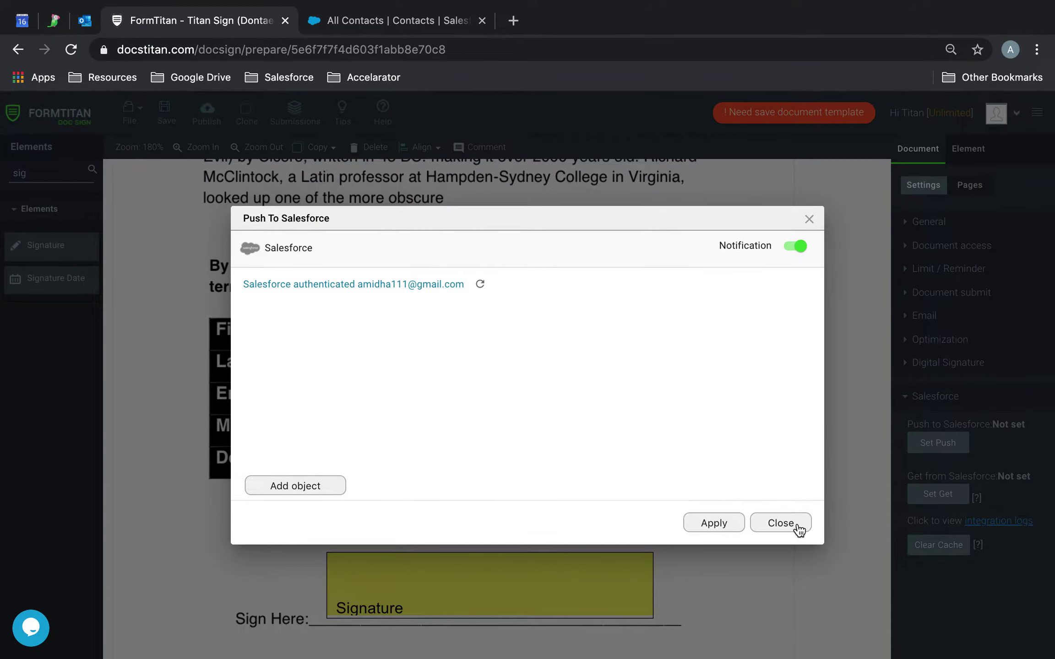
Enable file attachments on submit with allowed types 'image/*, .pdf, .txt'
left_click(781, 523)
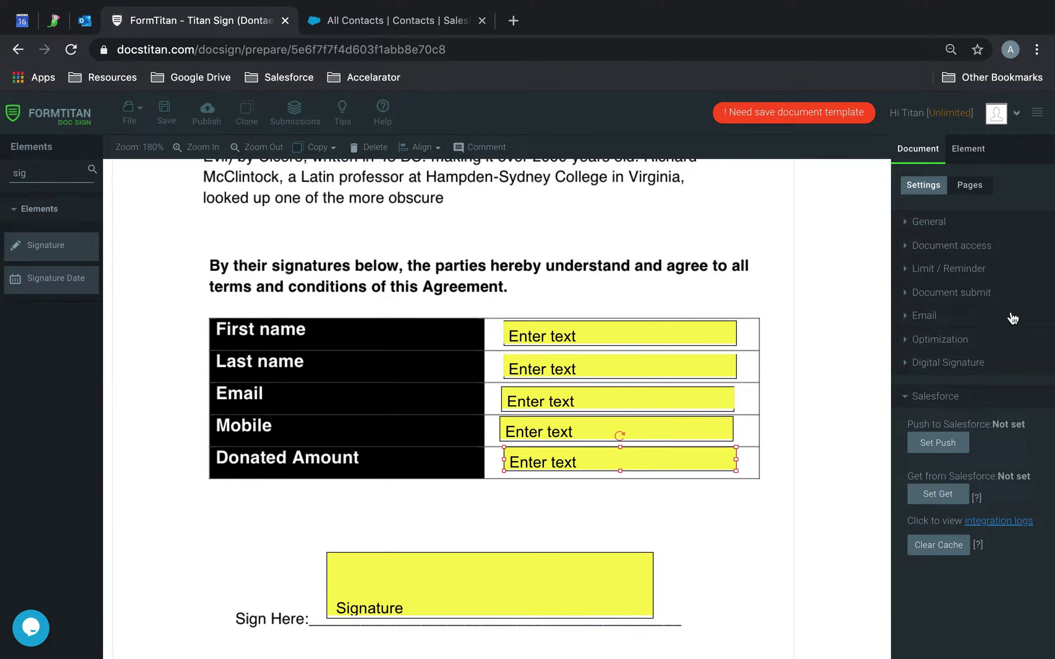
left_click(976, 289)
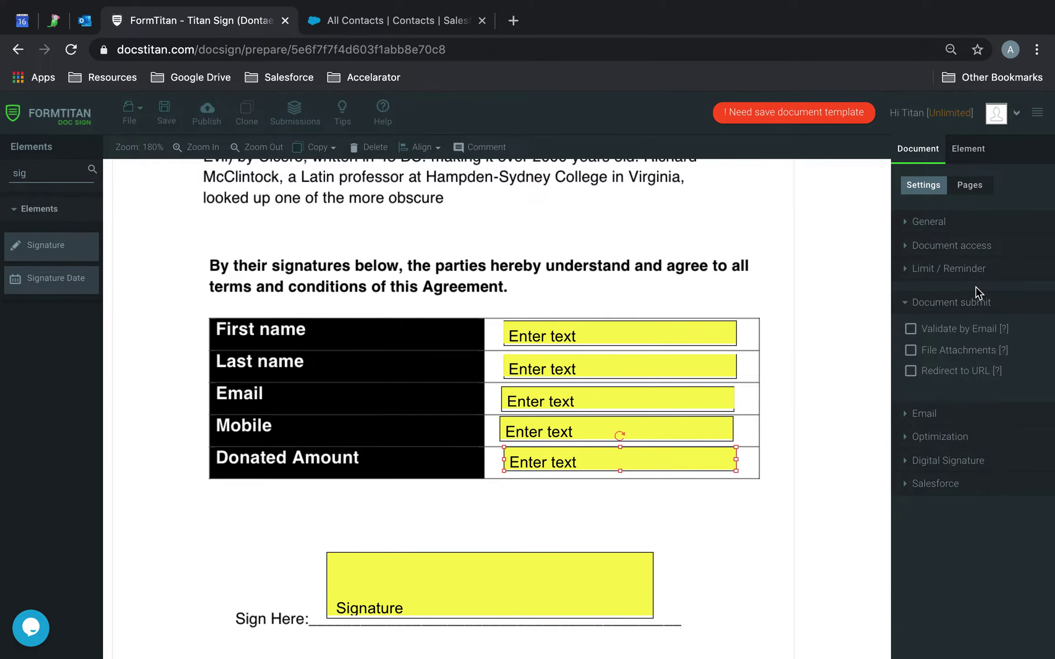
left_click(932, 356)
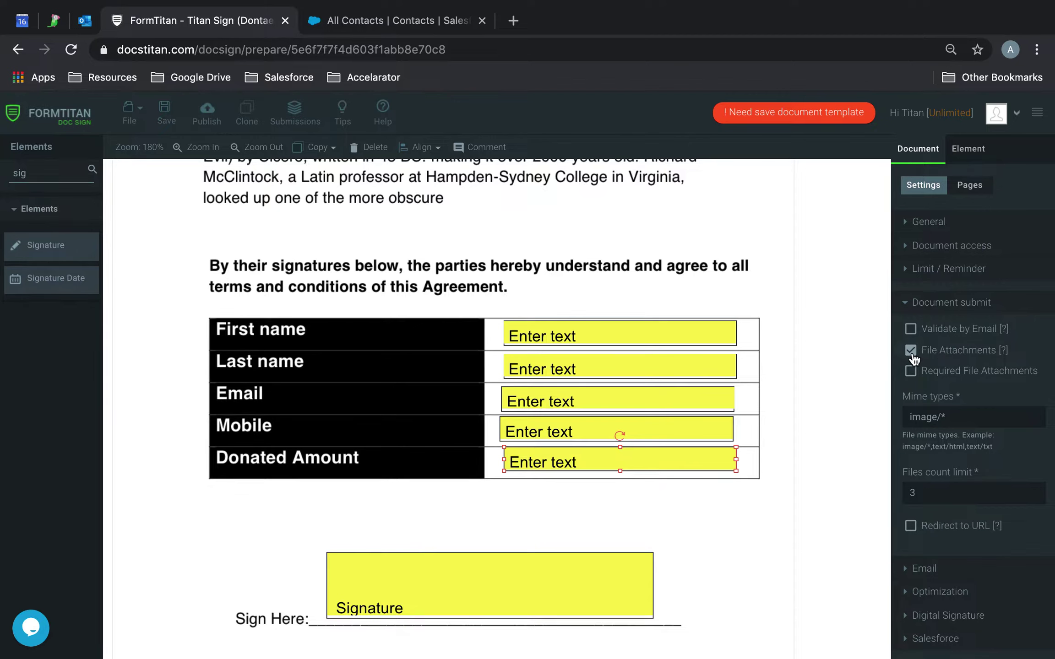
left_click(970, 421)
left_click_drag(971, 421, 879, 419)
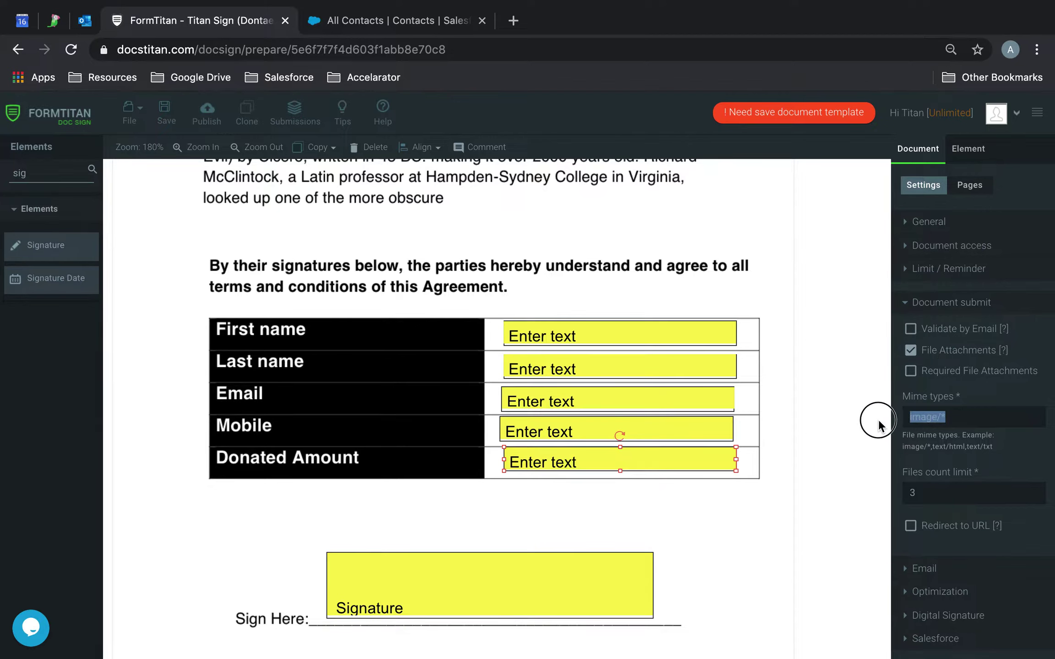
left_click(991, 418)
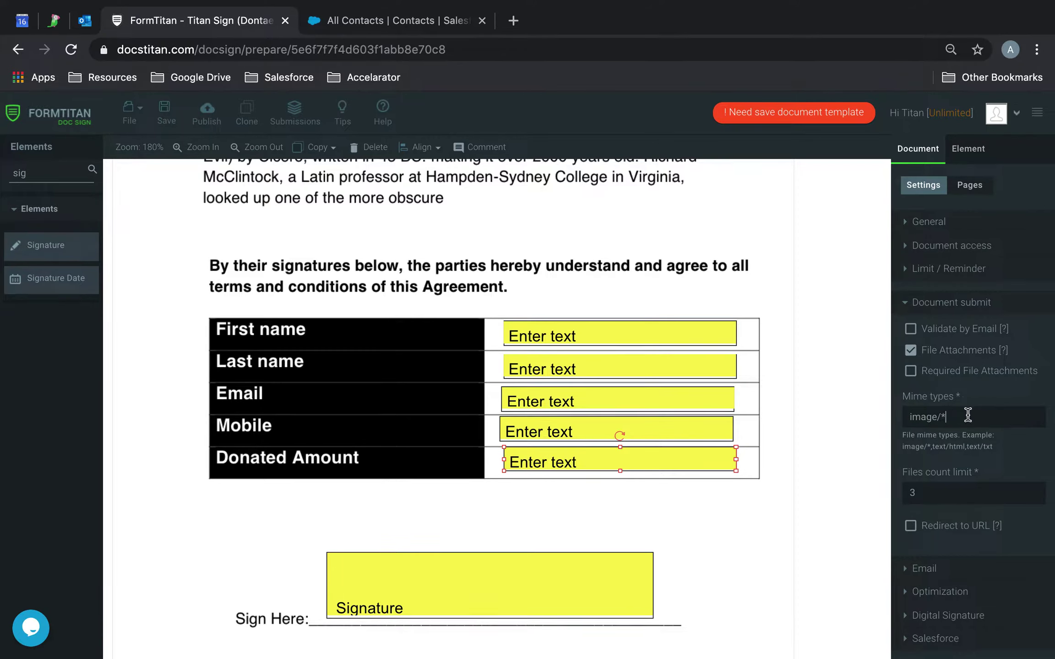
type(", .pdf,.txt")
left_click(1016, 415)
left_click(971, 416)
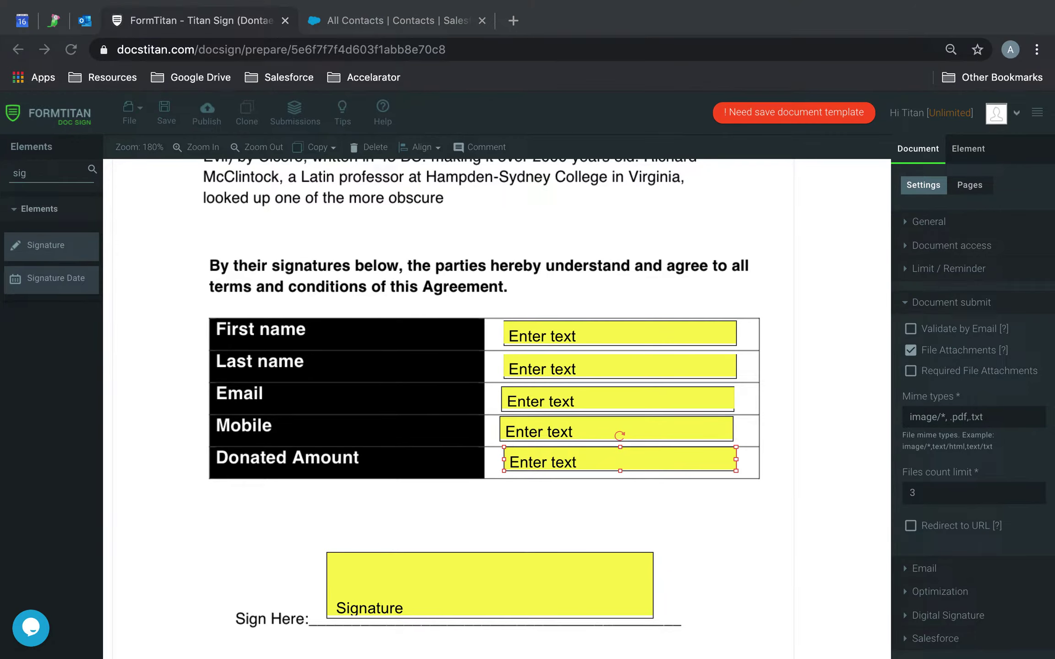
left_click(976, 419)
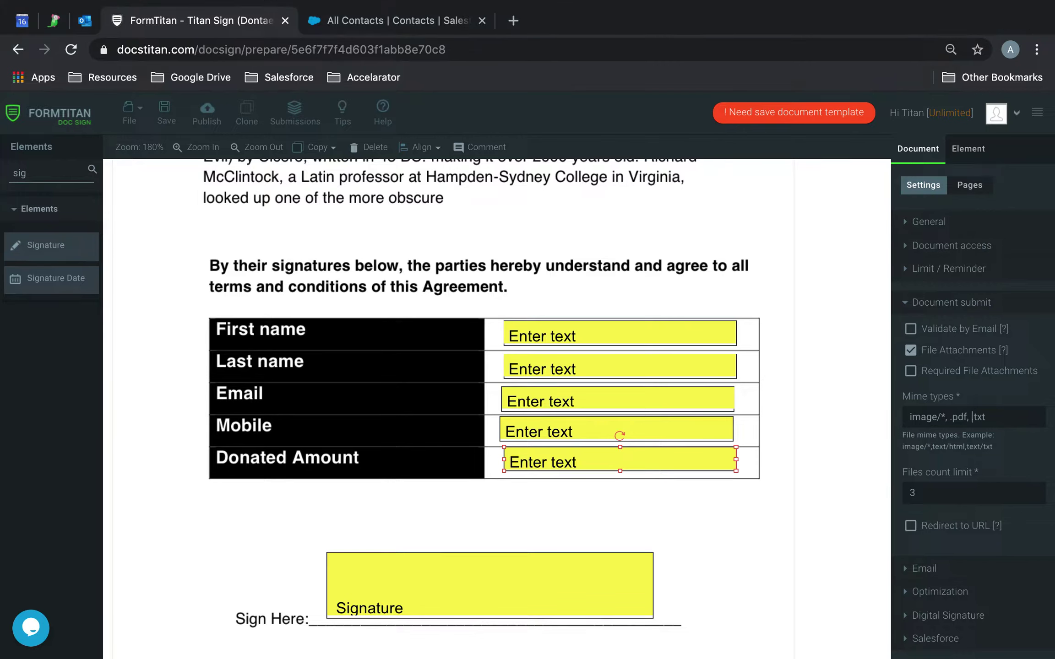
Keep the 3-file limit and make file attachments required
left_click(942, 490)
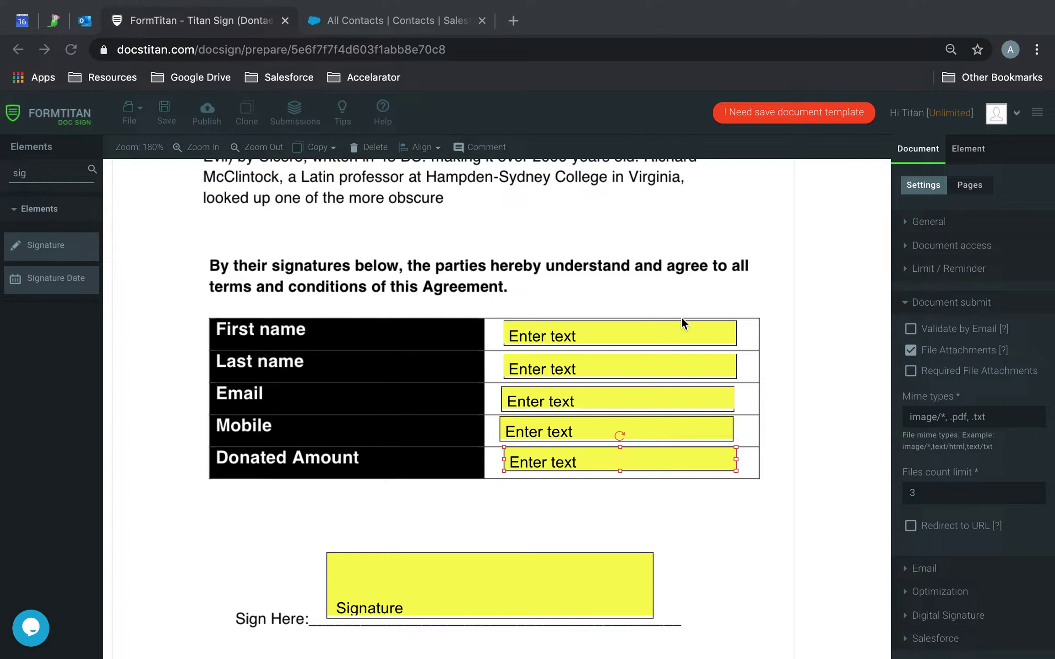
left_click(912, 375)
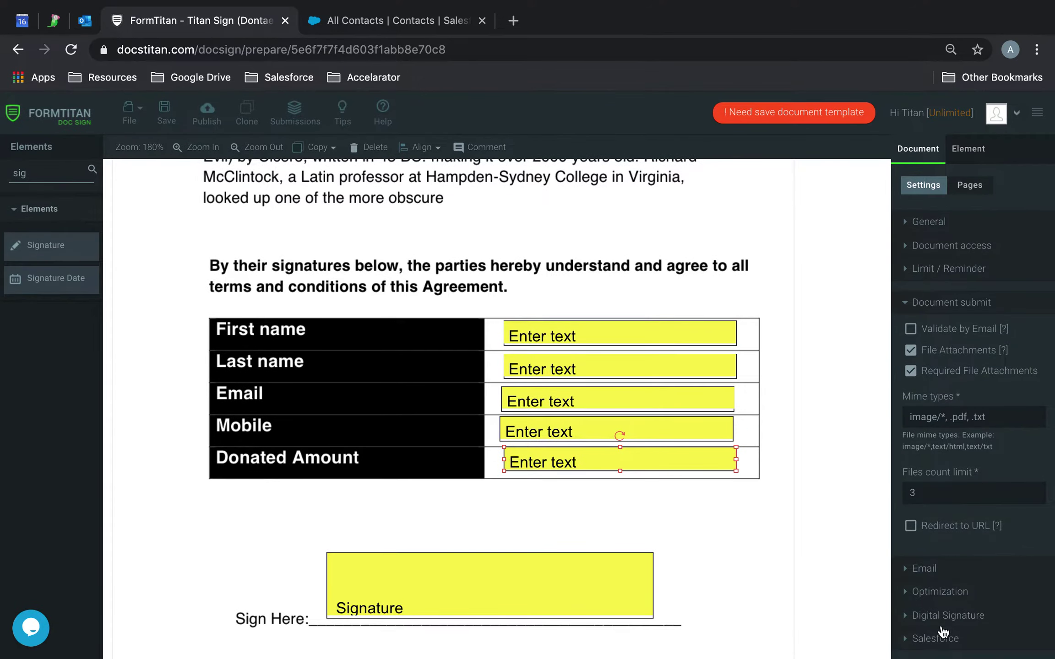
left_click(929, 637)
Add Contact as the Salesforce object to create on submit
left_click(956, 448)
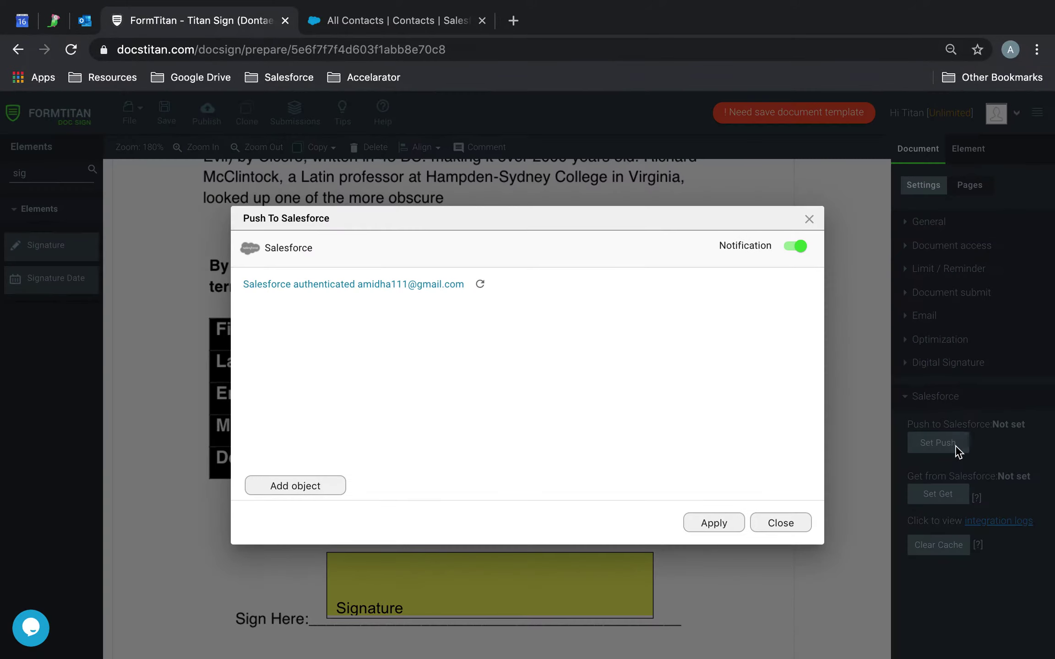
left_click(325, 486)
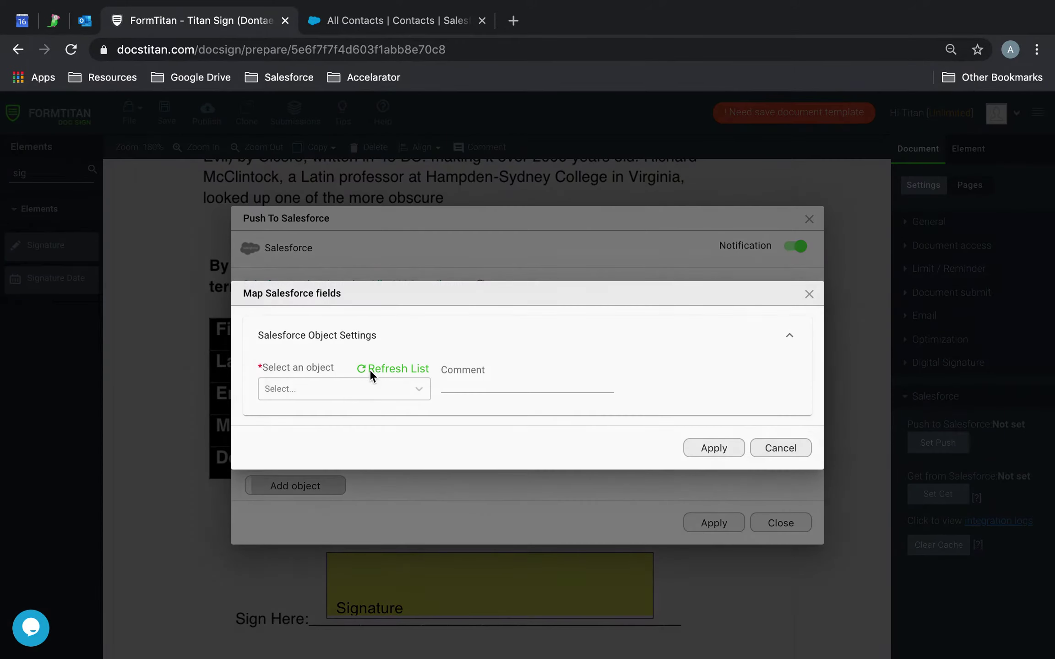
left_click(342, 389)
type("cont")
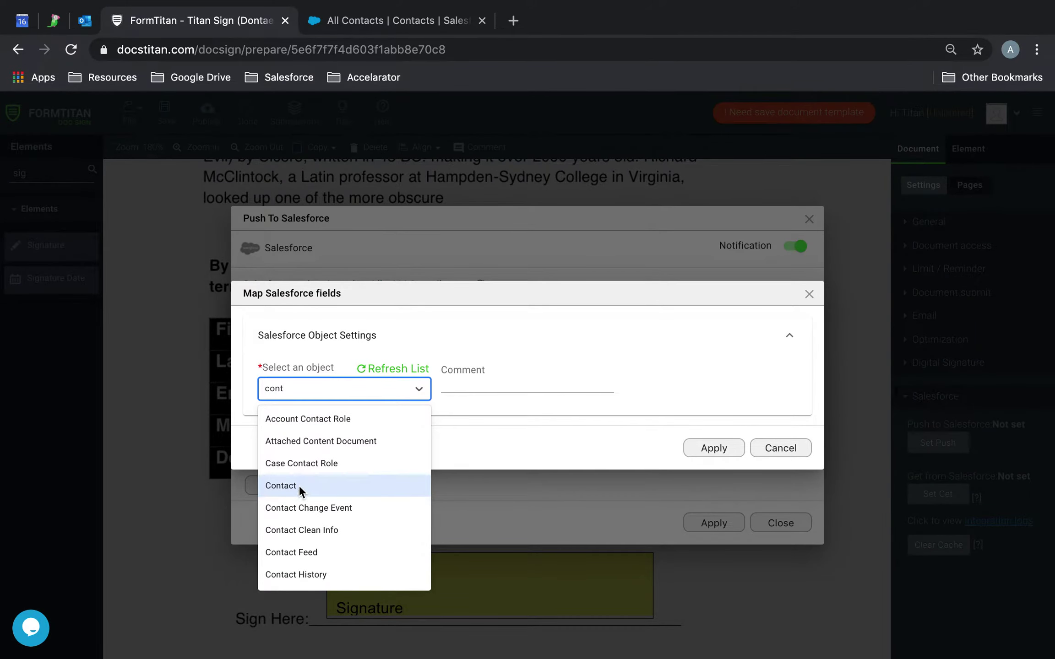
left_click(298, 484)
Map Contact Last Name and First Name to the lastname and firstname fields
left_click(311, 430)
left_click(291, 472)
left_click(353, 439)
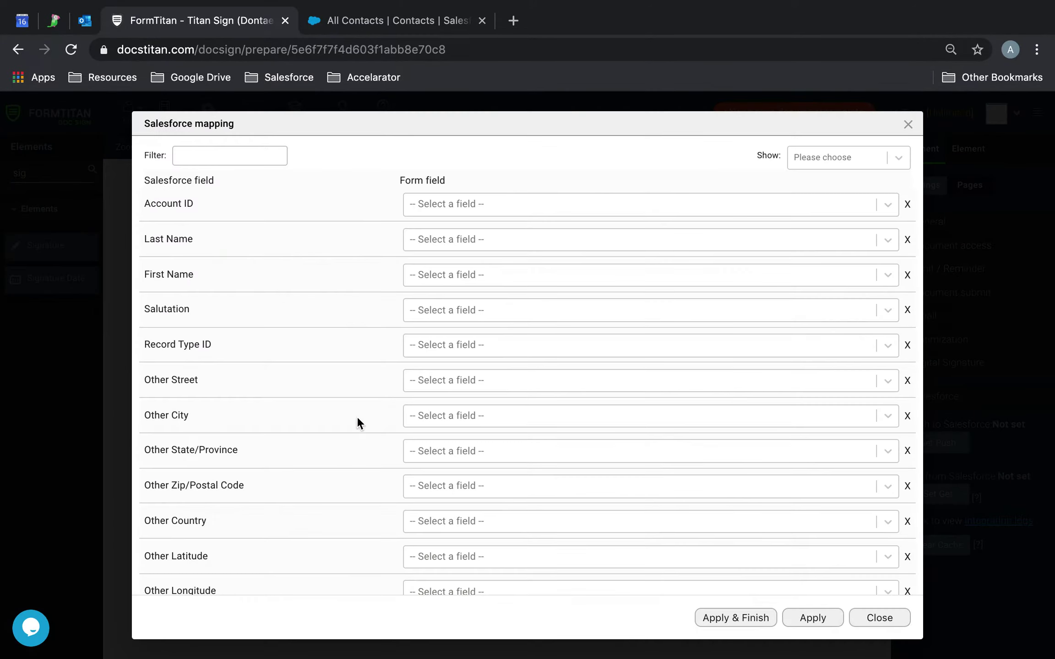
left_click(463, 240)
type("lastname")
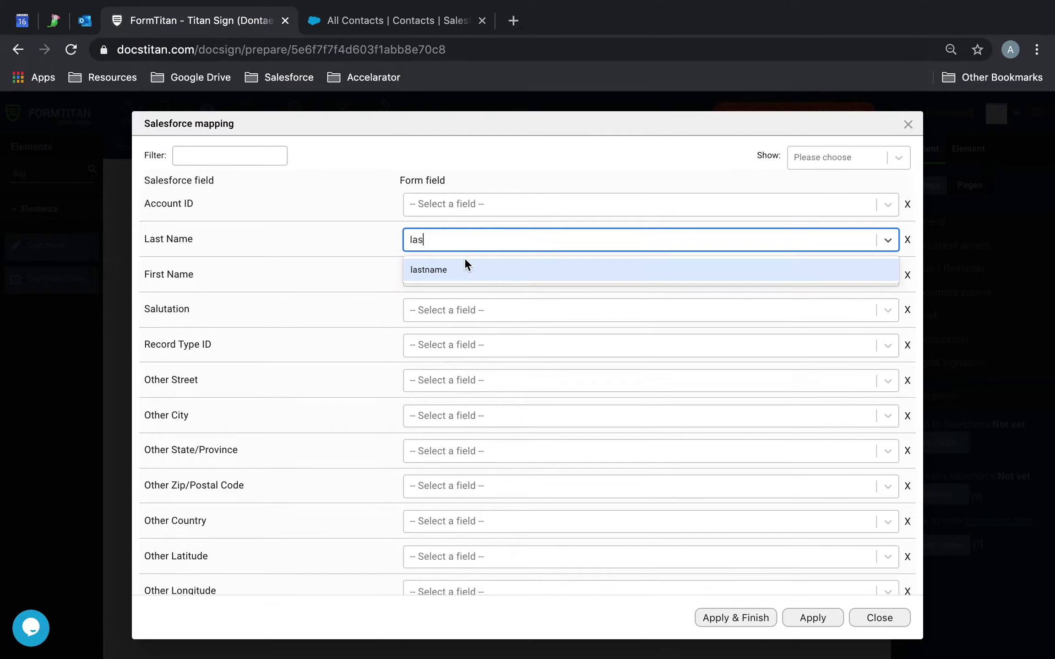
left_click(462, 268)
left_click(462, 274)
type("firstname")
left_click(459, 308)
Map Contact Email and Mobile Phone to the email and mobile fields
left_click(284, 161)
type("em")
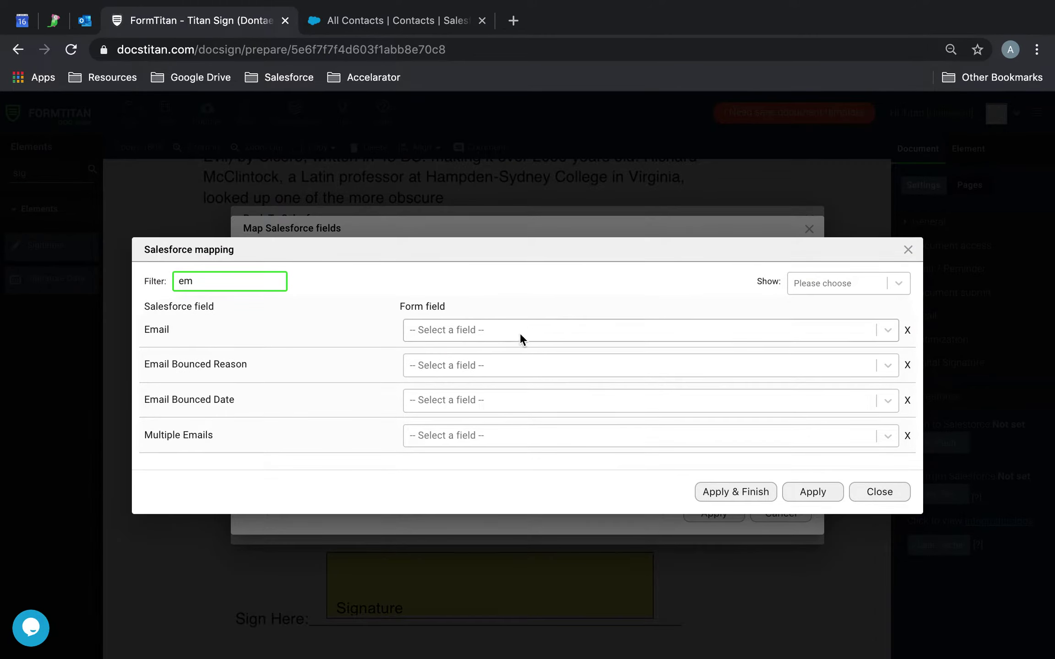
left_click(514, 333)
type("ema")
left_click(502, 360)
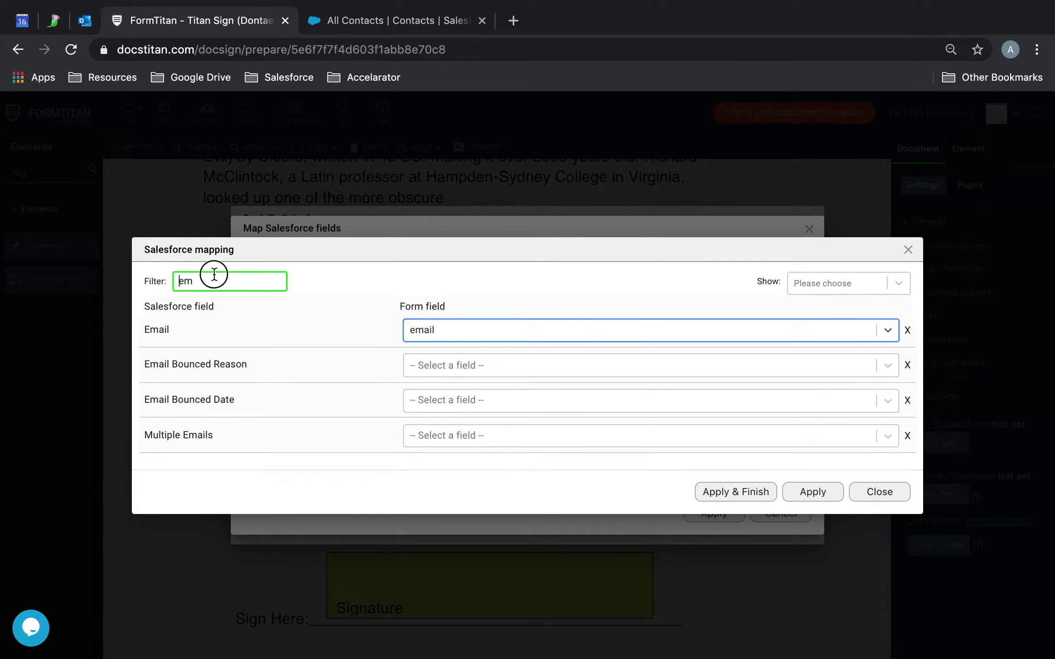
left_click_drag(232, 277, 119, 281)
type("mob")
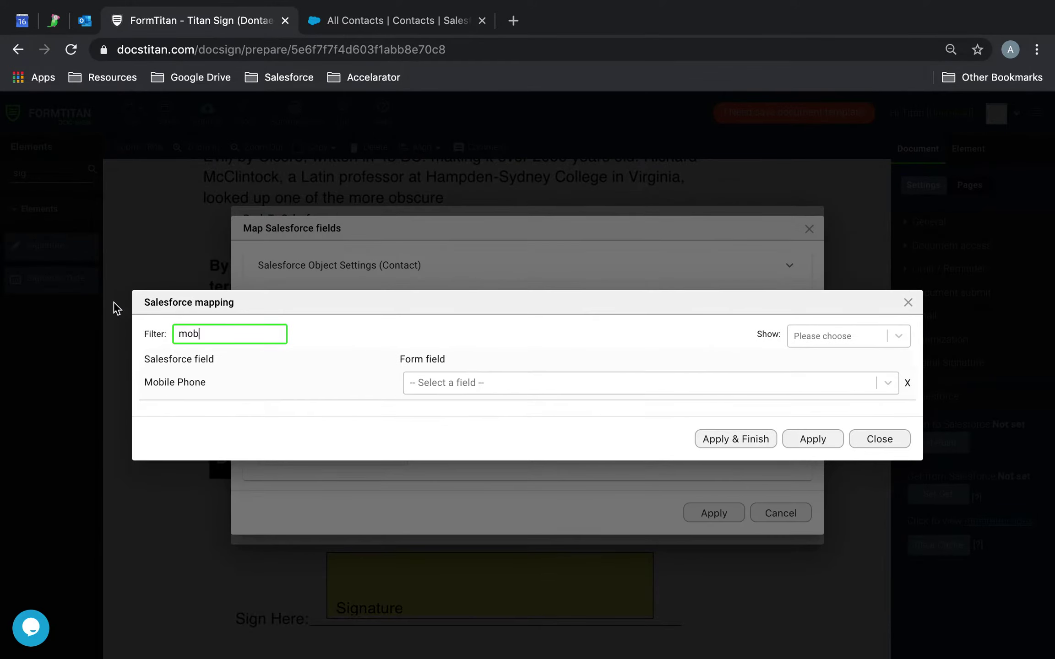
left_click(485, 385)
type("mob")
left_click(493, 414)
Map Donated Amount to the donated amount field and apply the Contact settings
double_click(228, 335)
key("BackSpace")
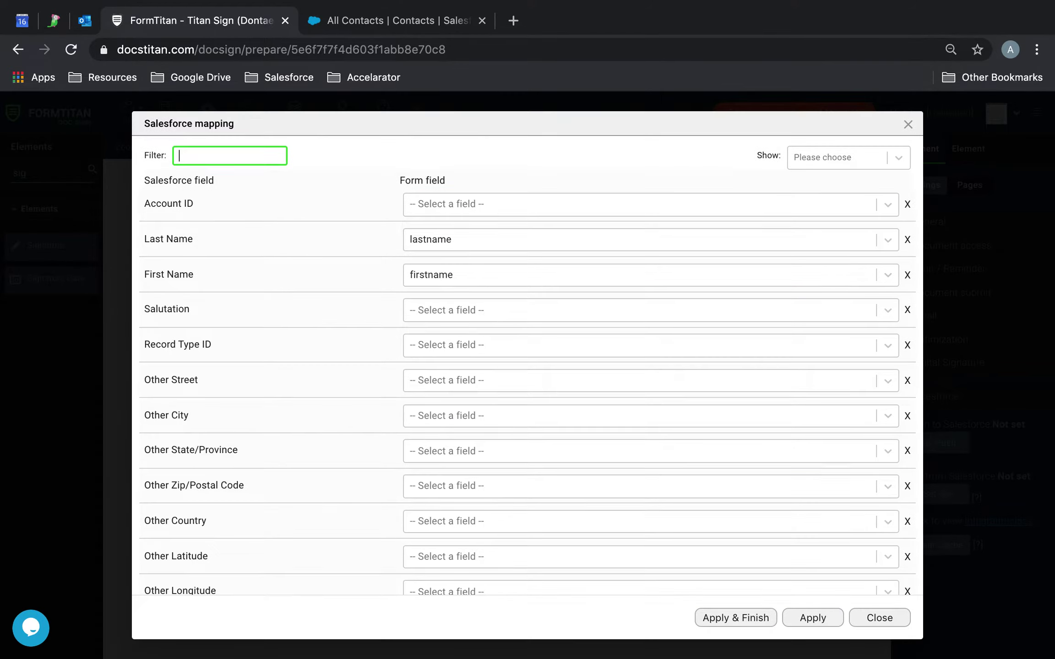
type("dona")
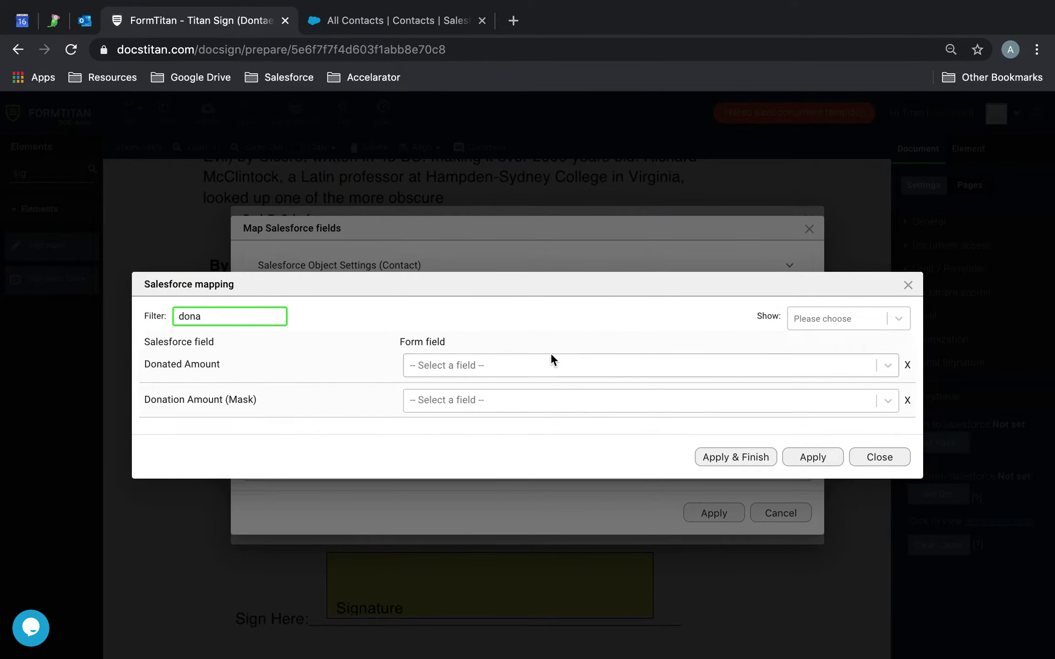
left_click(552, 355)
left_click(480, 503)
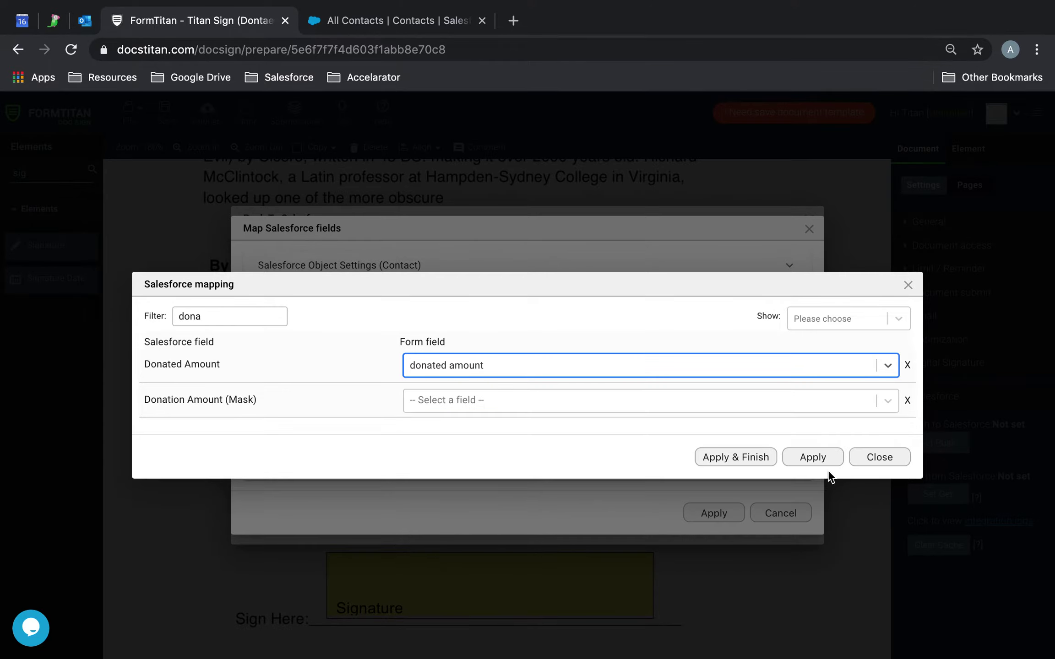
left_click(820, 459)
left_click(734, 518)
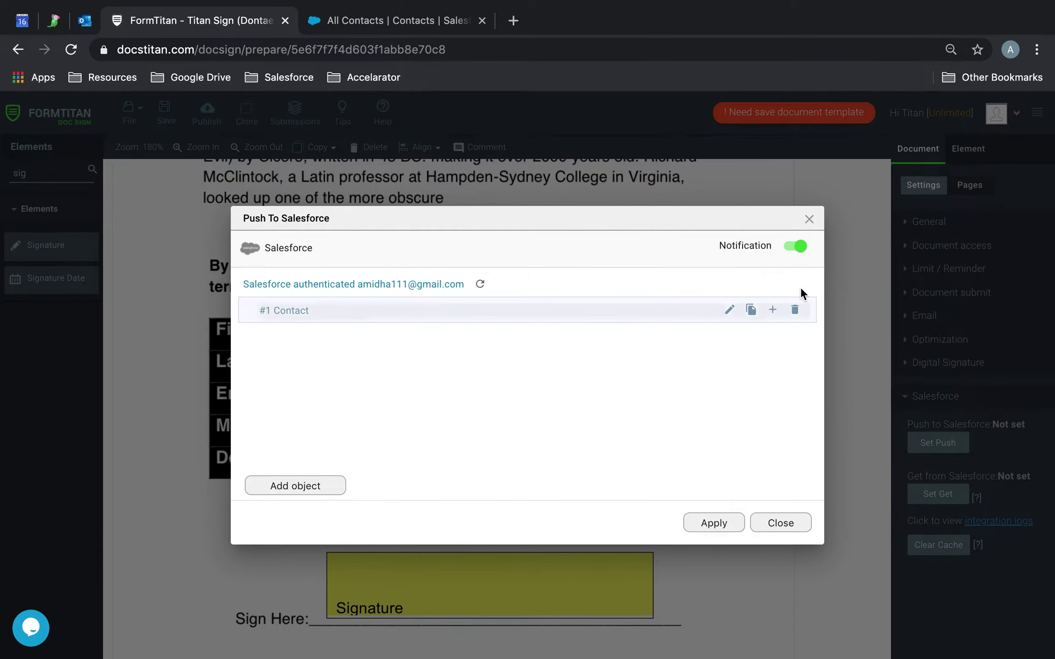
Add Files as a related object under the Contact push
left_click(773, 309)
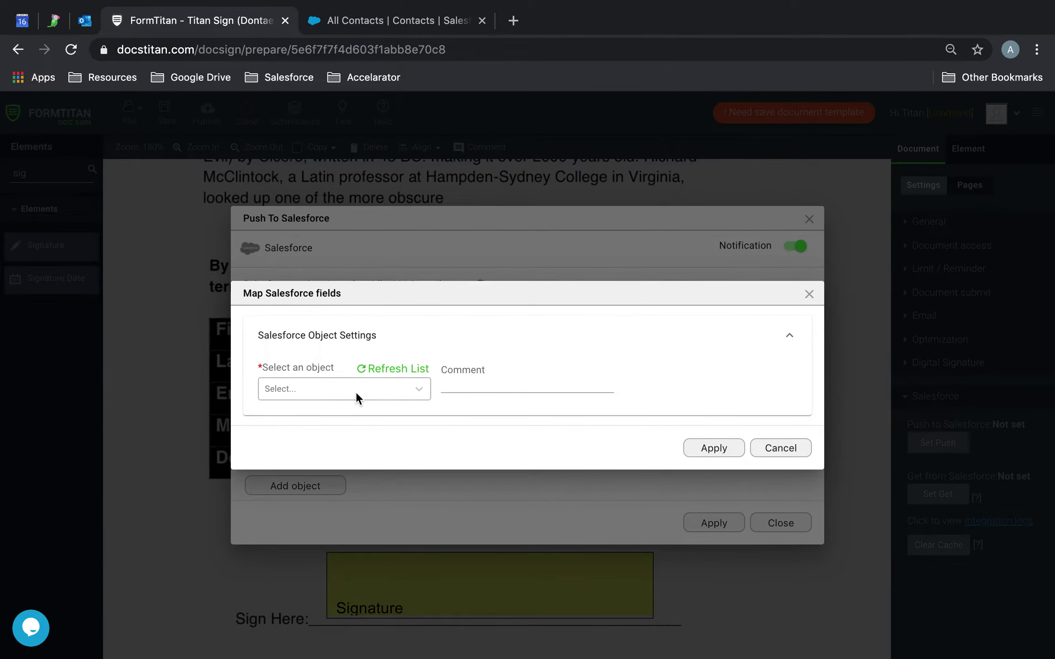
left_click(357, 389)
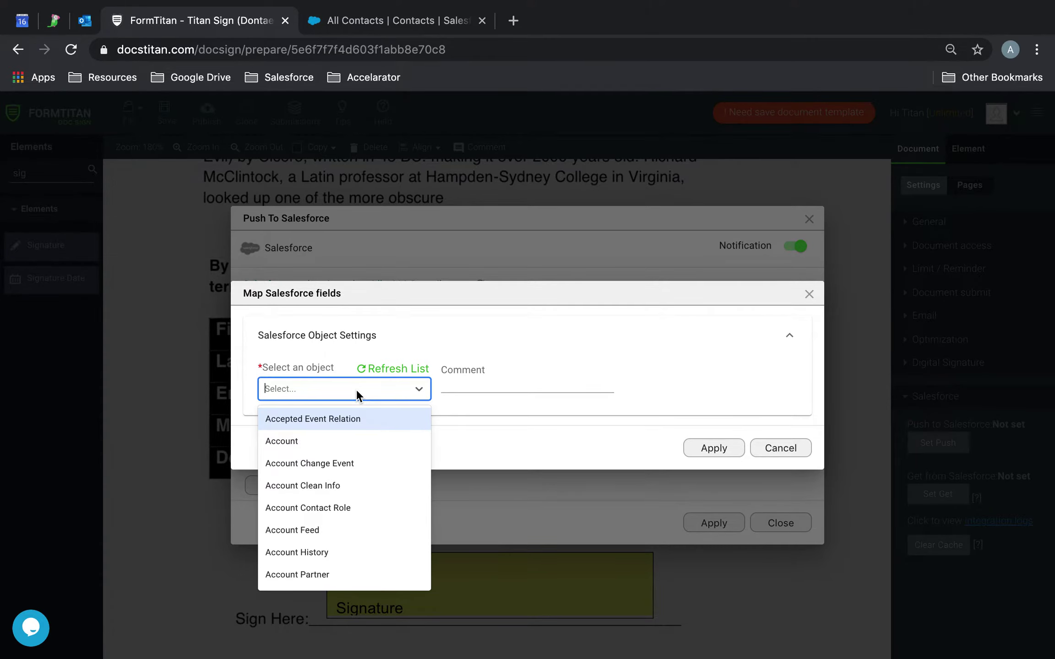
type("file")
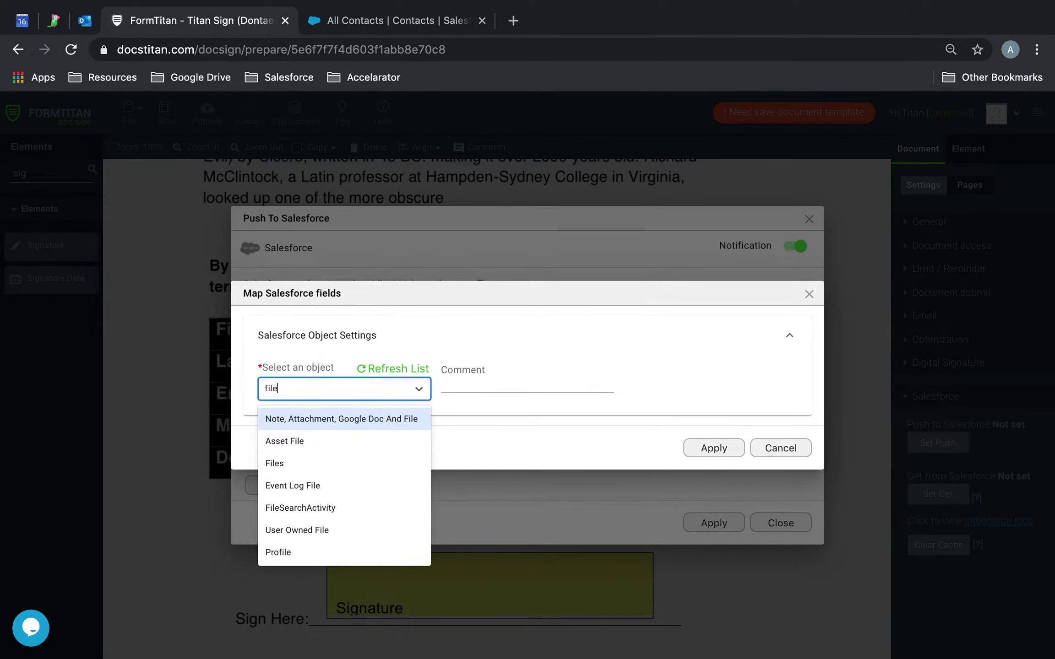
left_click(324, 459)
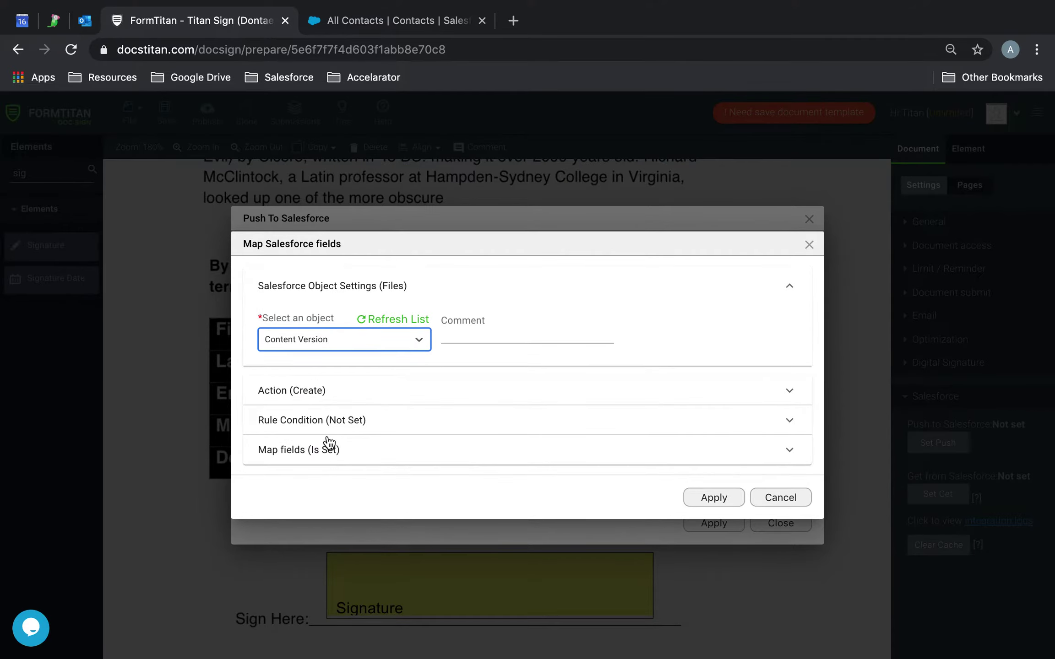
Set the Files Title mapping to a Custom value and open its editor
left_click(326, 450)
left_click(324, 443)
left_click(451, 310)
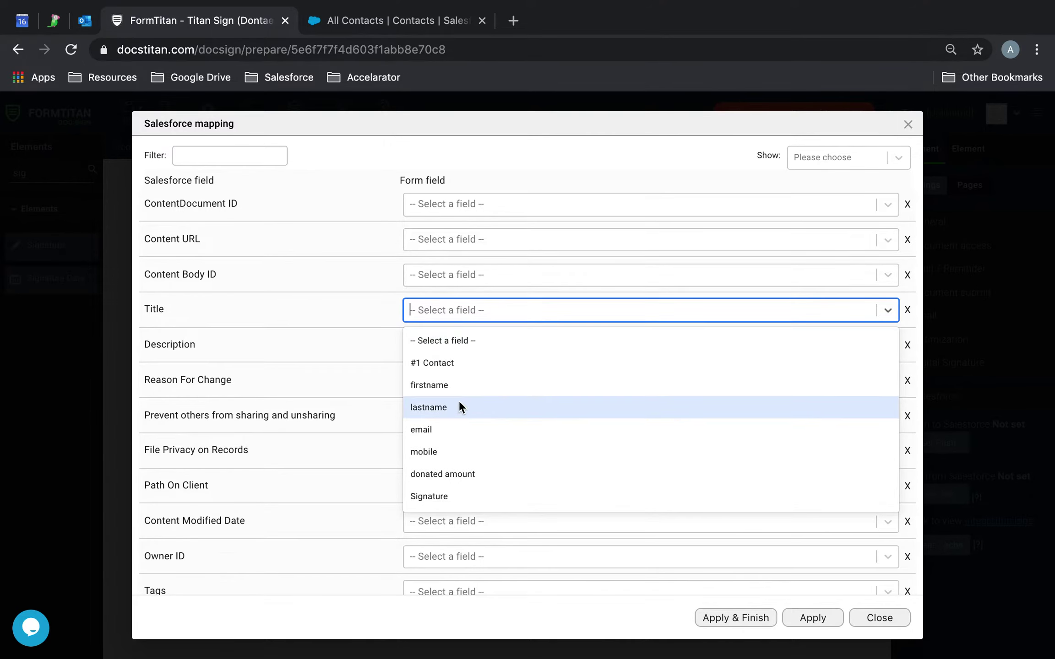
scroll(459, 399, "down", 5)
scroll(460, 401, "down", 2)
left_click(436, 431)
left_click(827, 308)
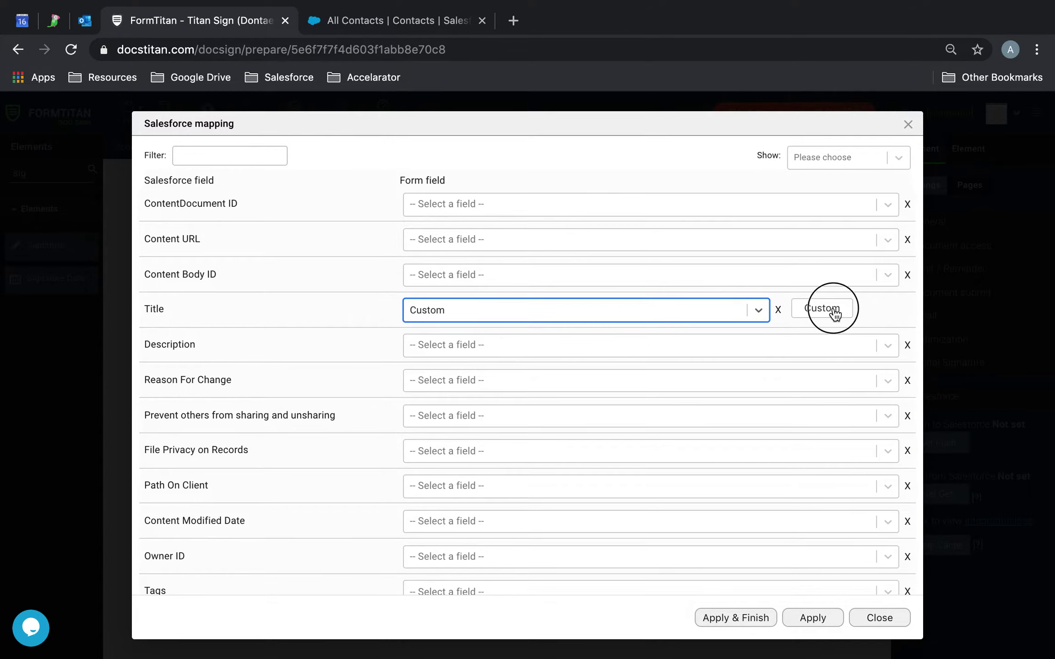
Build the Files title from the firstname field plus 'Files/Attachments' text
left_click(453, 474)
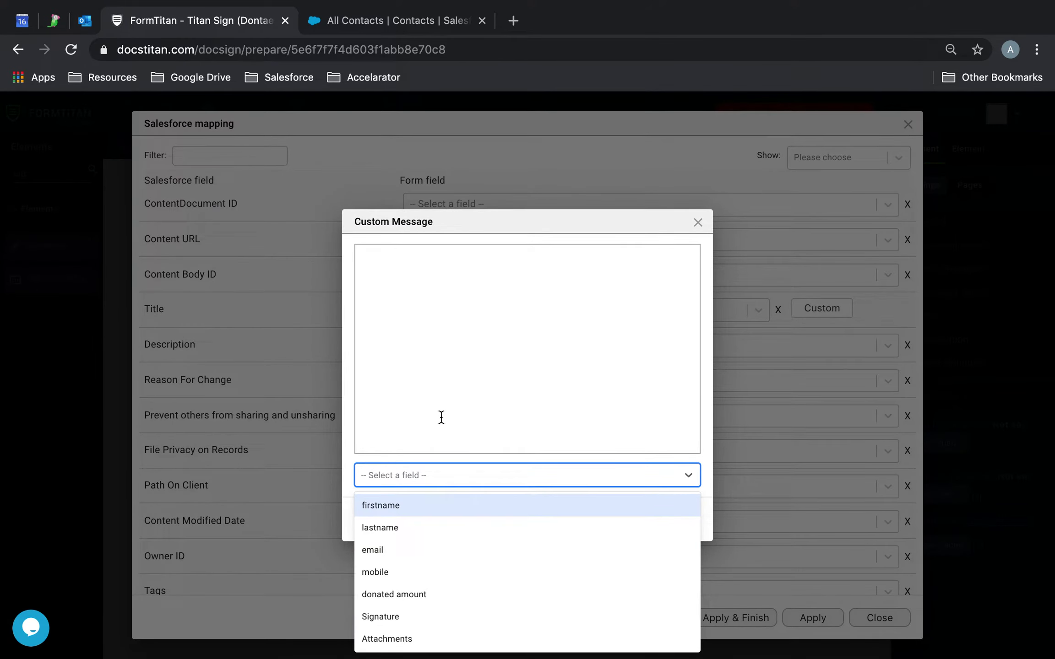
left_click(406, 505)
left_click(475, 261)
type("Attachments")
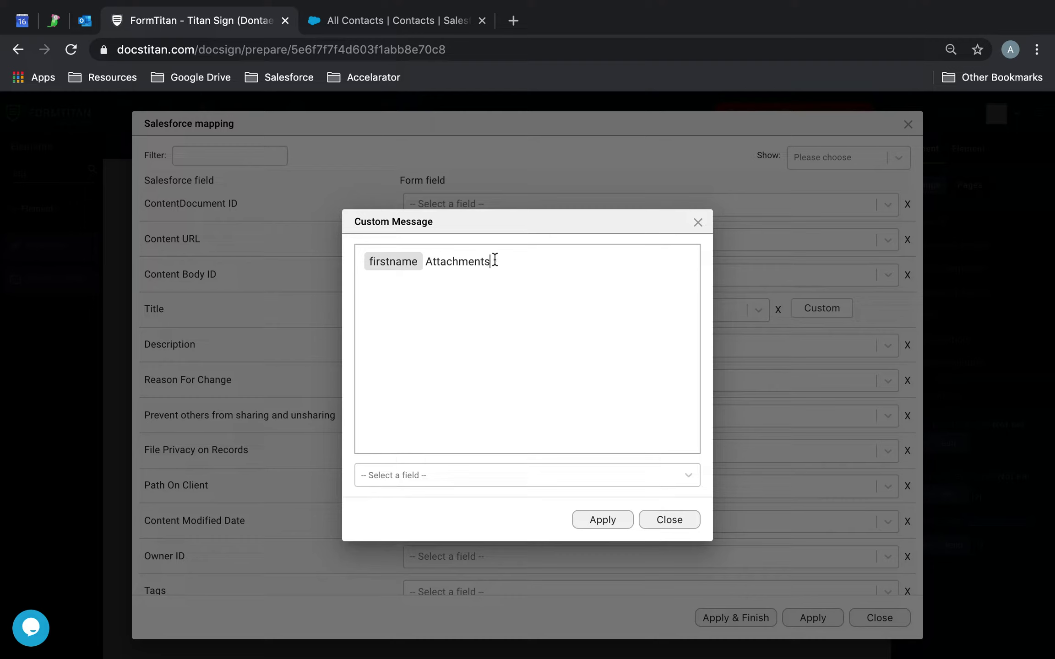
left_click_drag(494, 260, 424, 259)
left_click(424, 259)
type("Files firs")
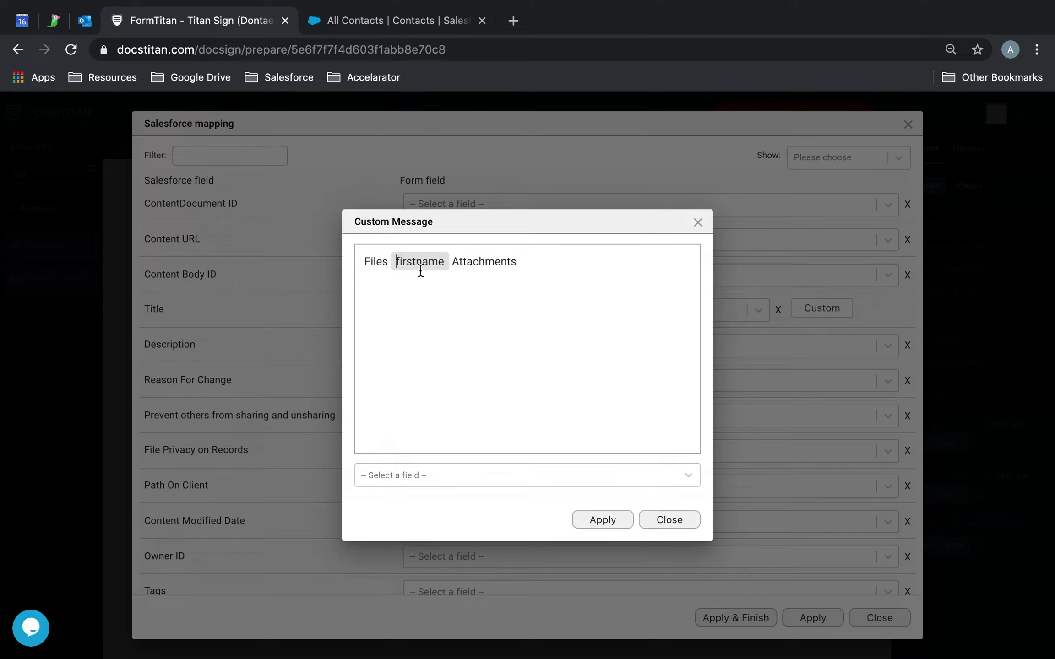
key("BackSpace")
key("BackSpace")
key("BackSpace")
key("BackSpace")
key("BackSpace")
key("BackSpace")
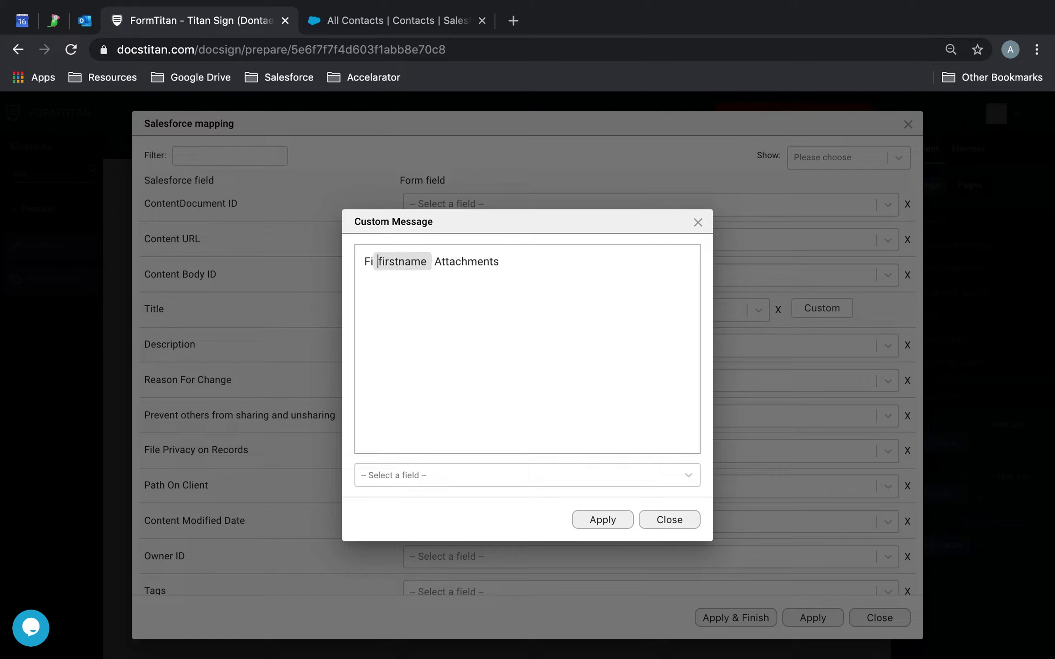
left_click(427, 261)
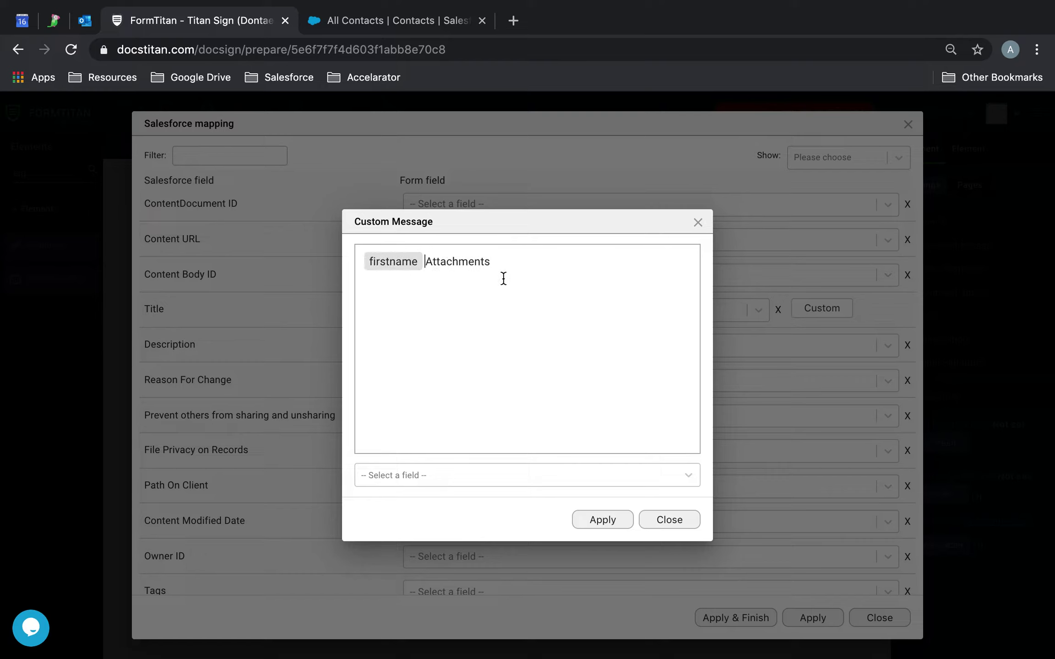
type("Files/")
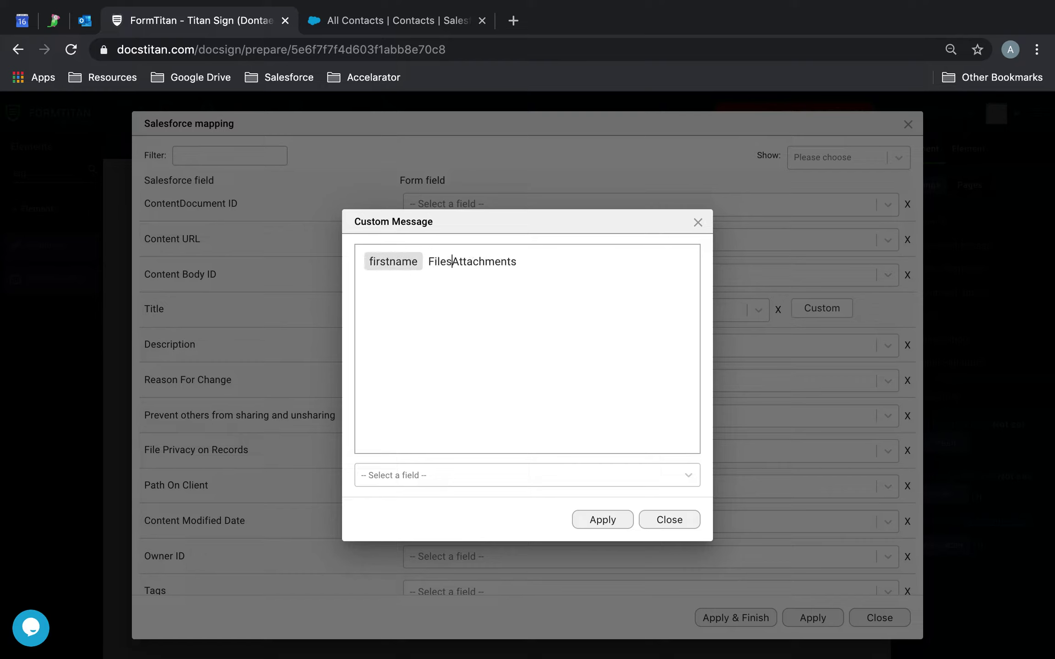
key("BackSpace")
left_click(611, 510)
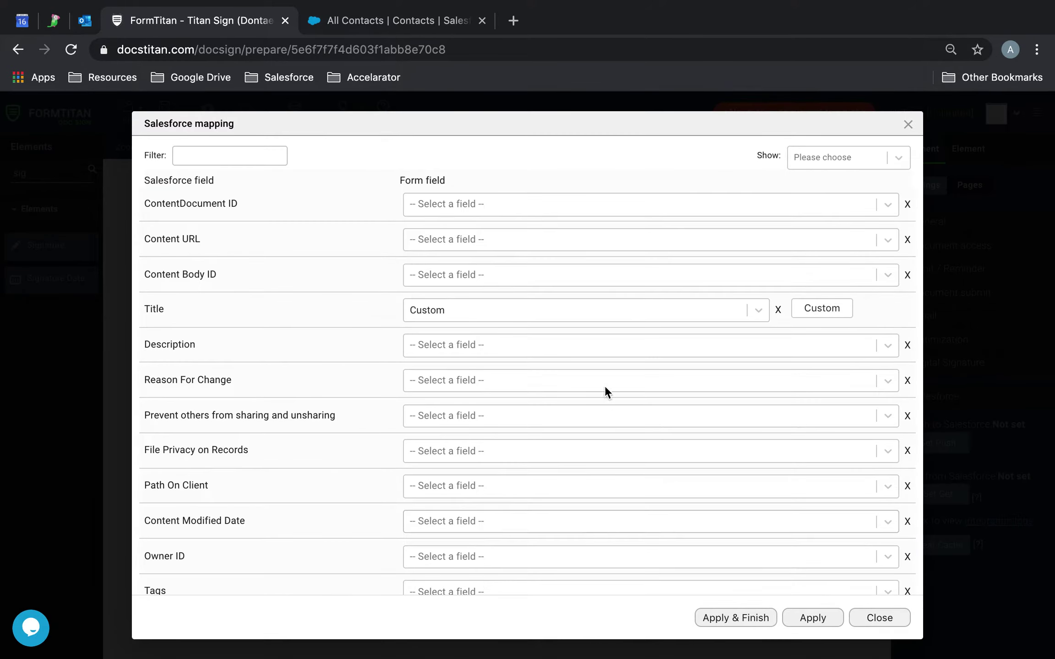
Map the Files Version Data field to the Attachments form field
scroll(602, 385, "down", 5)
scroll(545, 355, "up", 5)
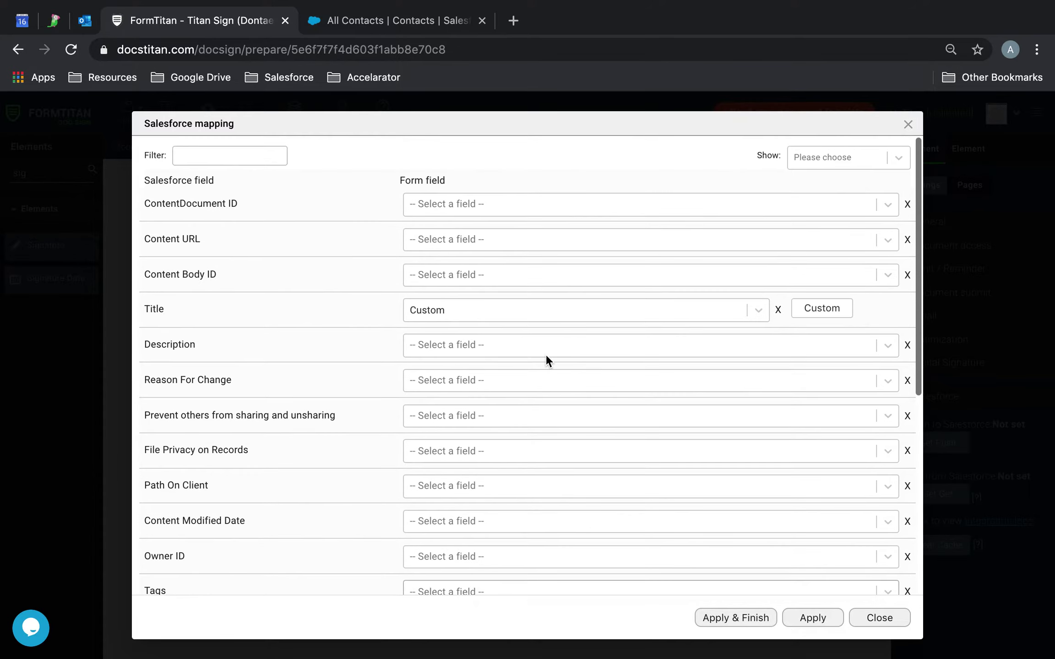
left_click(268, 161)
type("ver")
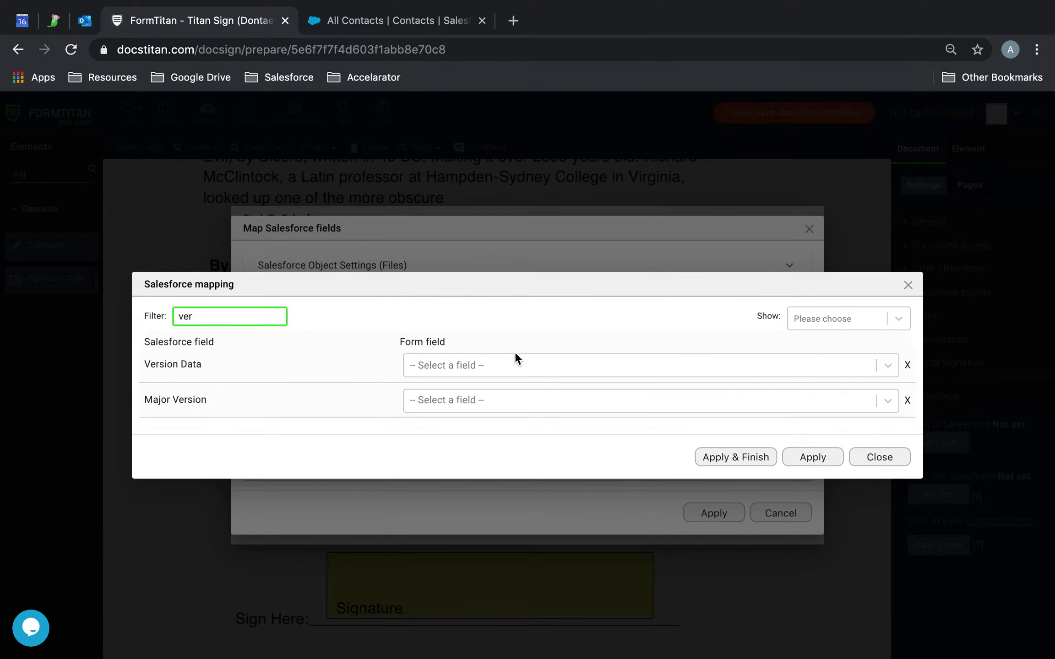
left_click(488, 365)
scroll(487, 453, "down", 5)
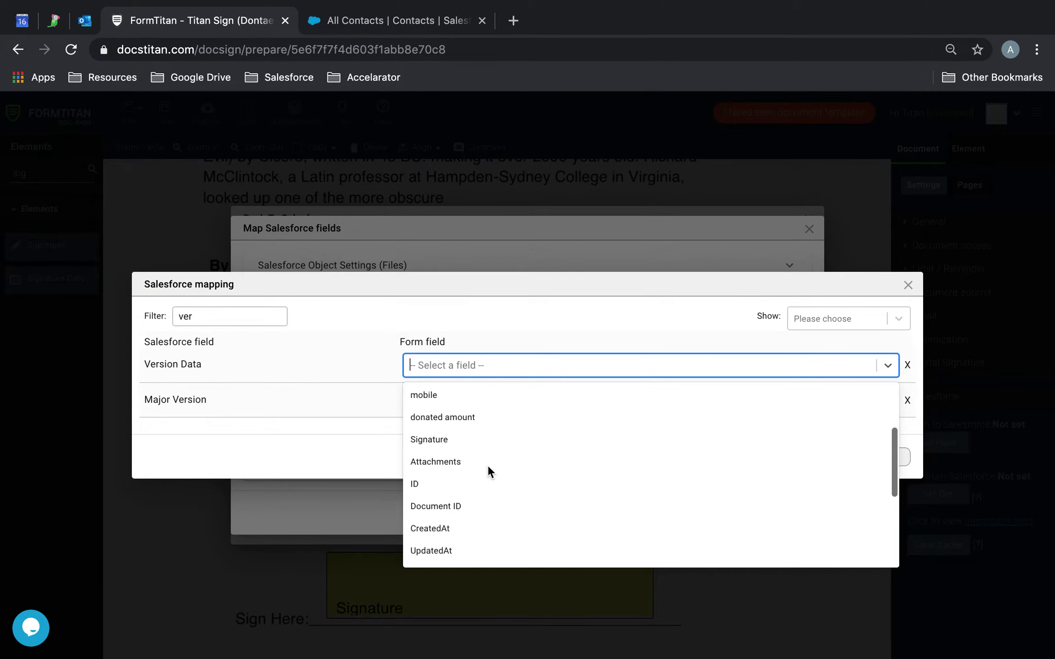
scroll(488, 465, "down", 2)
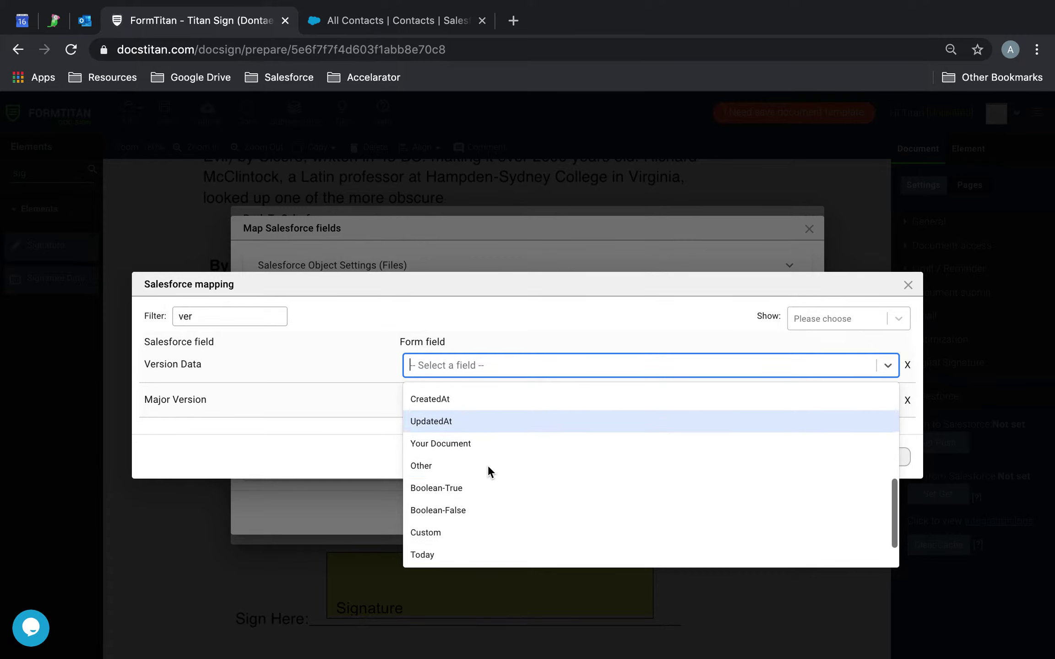
type("atta")
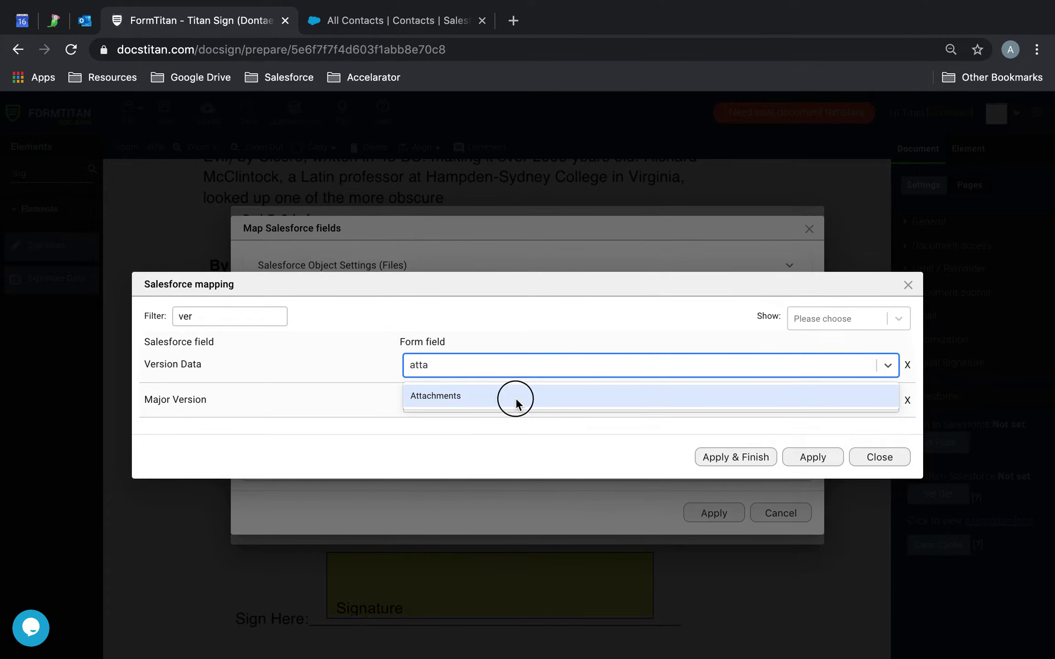
left_click(516, 402)
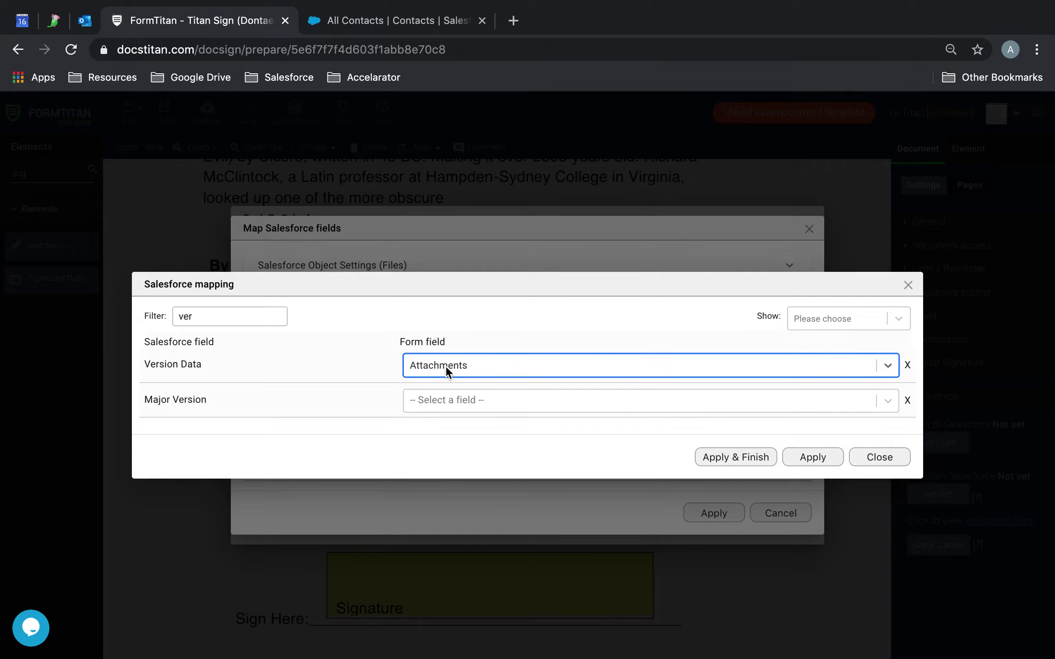
Review only the mapped fields, then apply the Files mapping and object settings
left_click(865, 321)
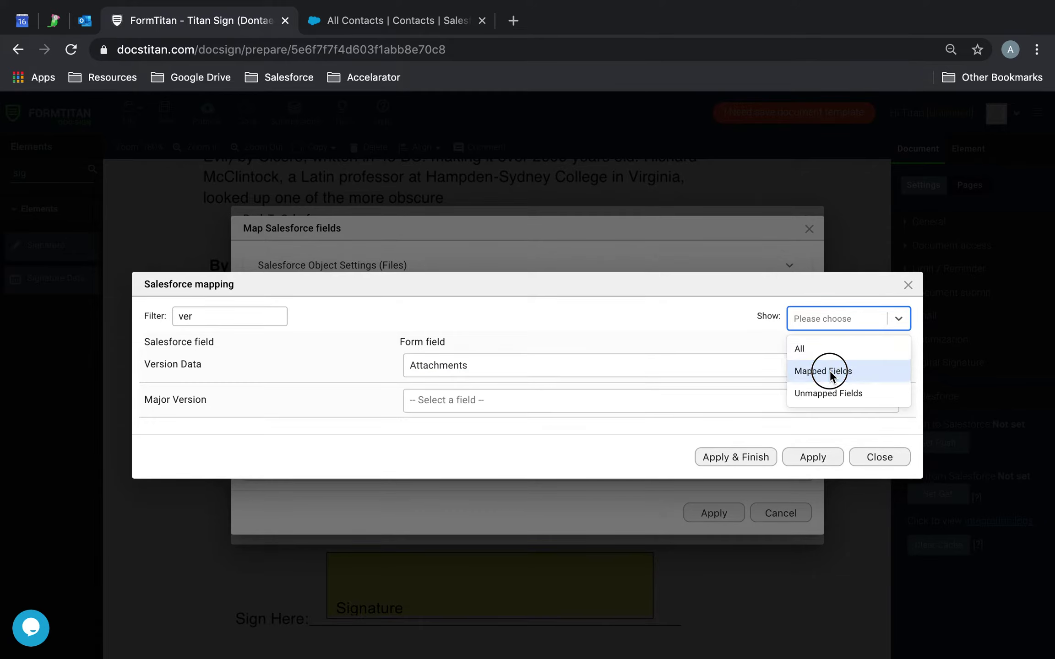
left_click(826, 369)
left_click(242, 337)
key("super+a")
key("BackSpace")
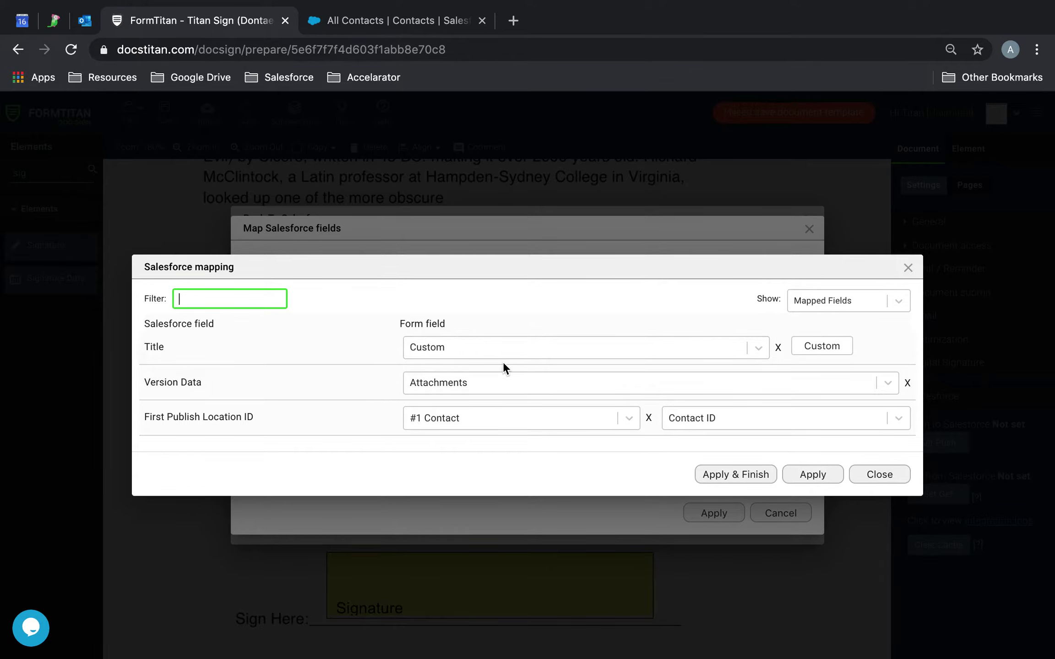
left_click(813, 474)
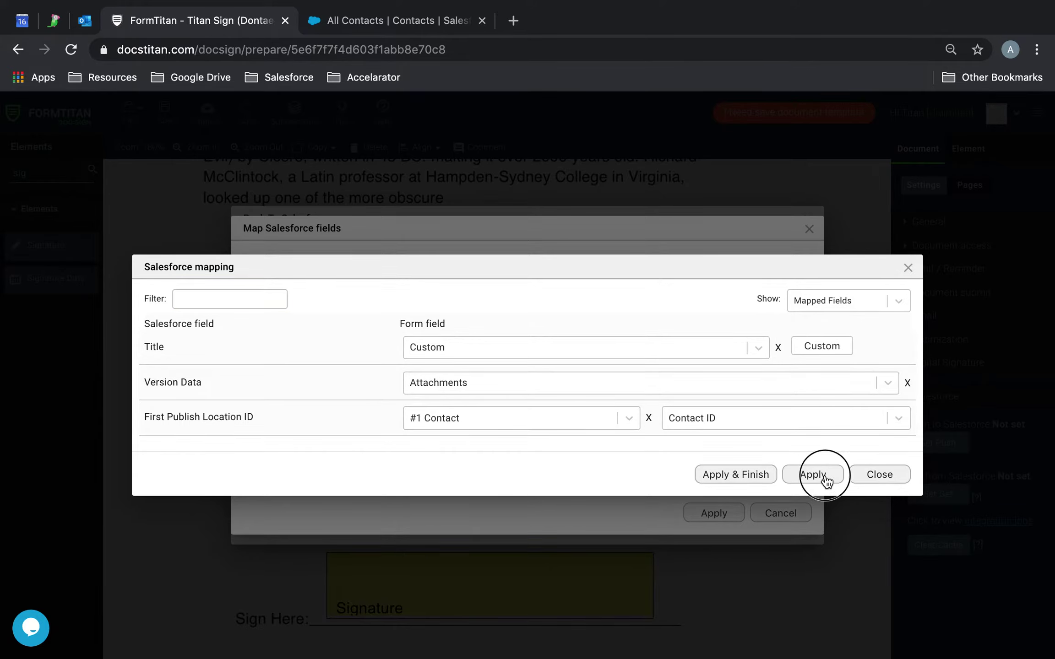
left_click(739, 515)
Confirm the Salesforce push setup and save the template
left_click(710, 526)
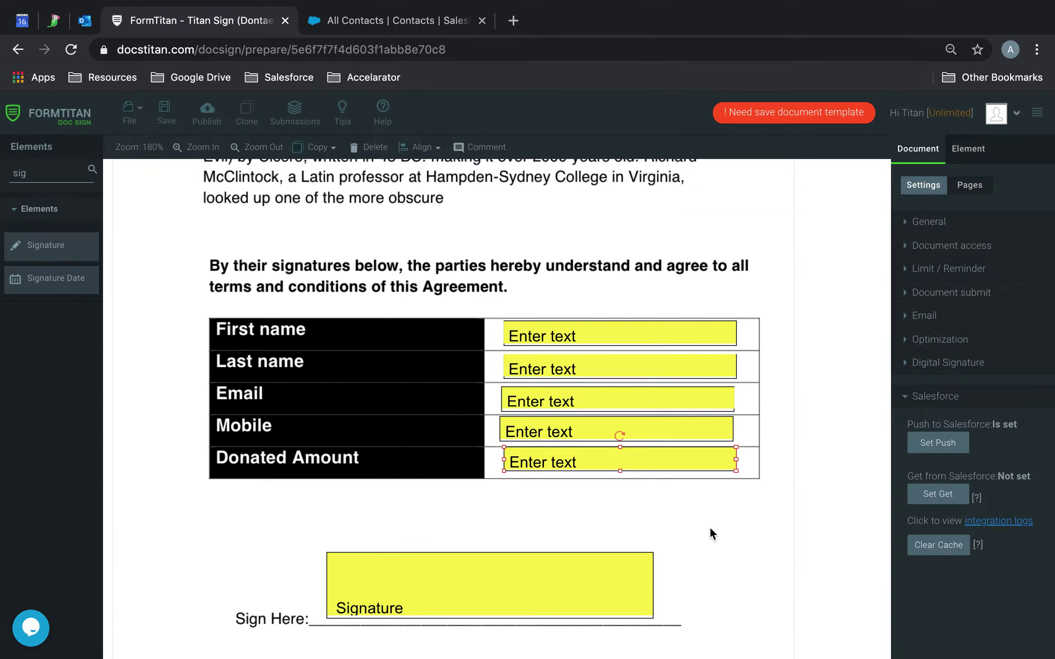
left_click(938, 443)
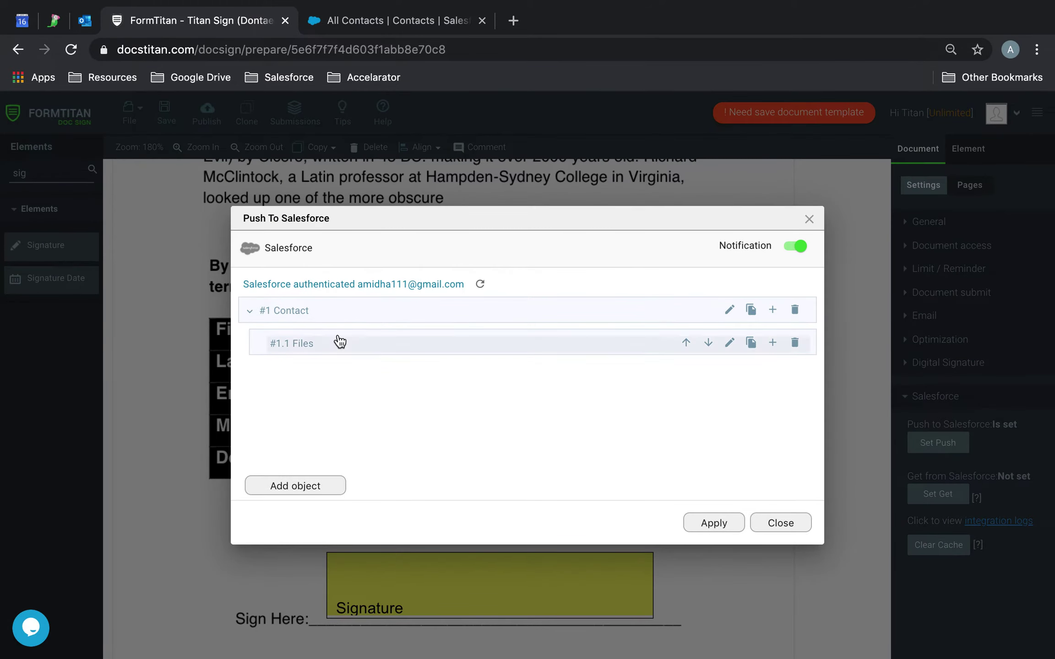
left_click(713, 523)
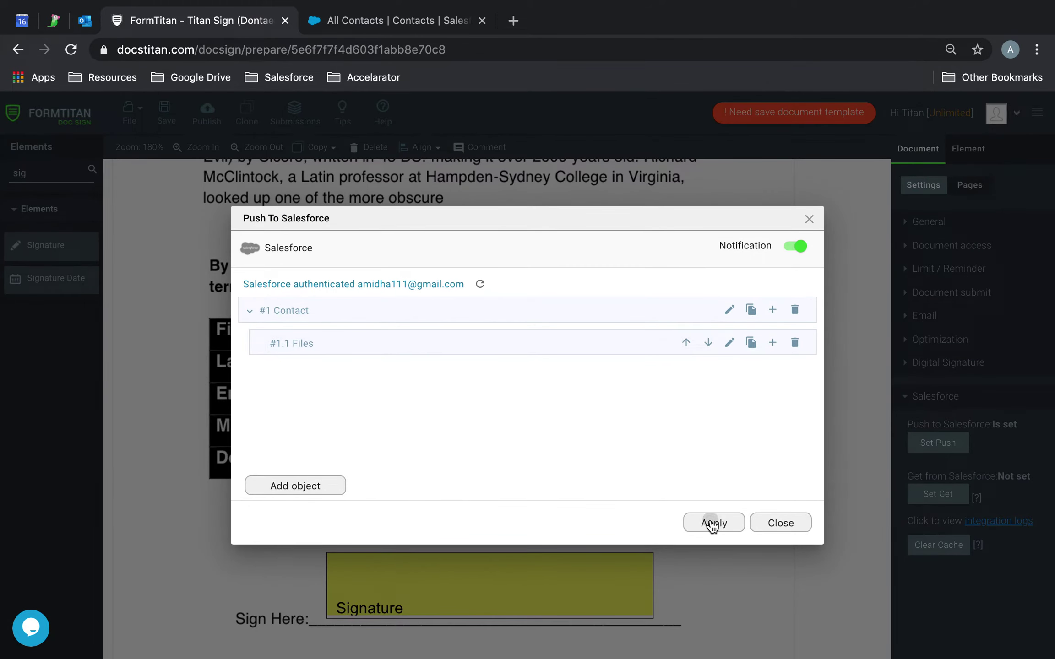
left_click(165, 113)
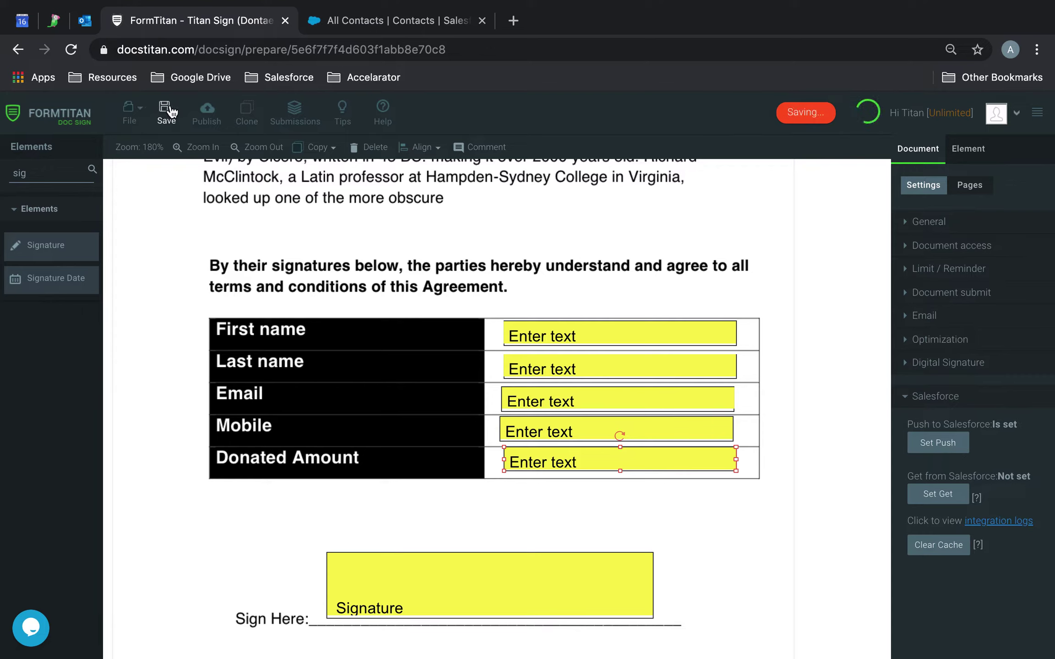
Attempt publishing, review the blocking errors, and set document access to Public
left_click(207, 114)
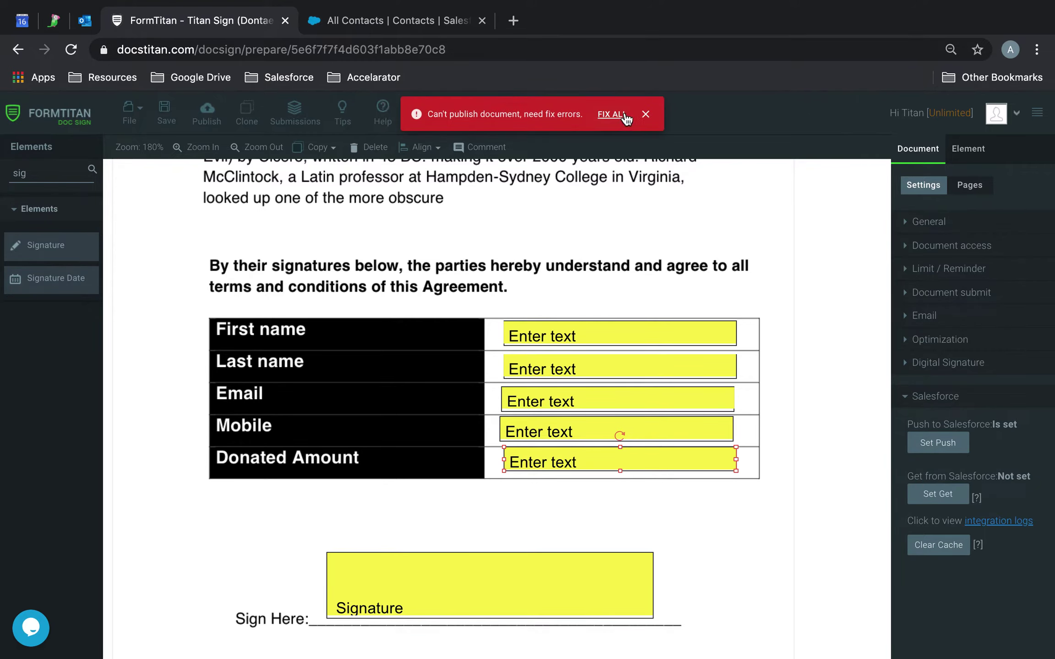
left_click(621, 115)
left_click(699, 324)
left_click(935, 247)
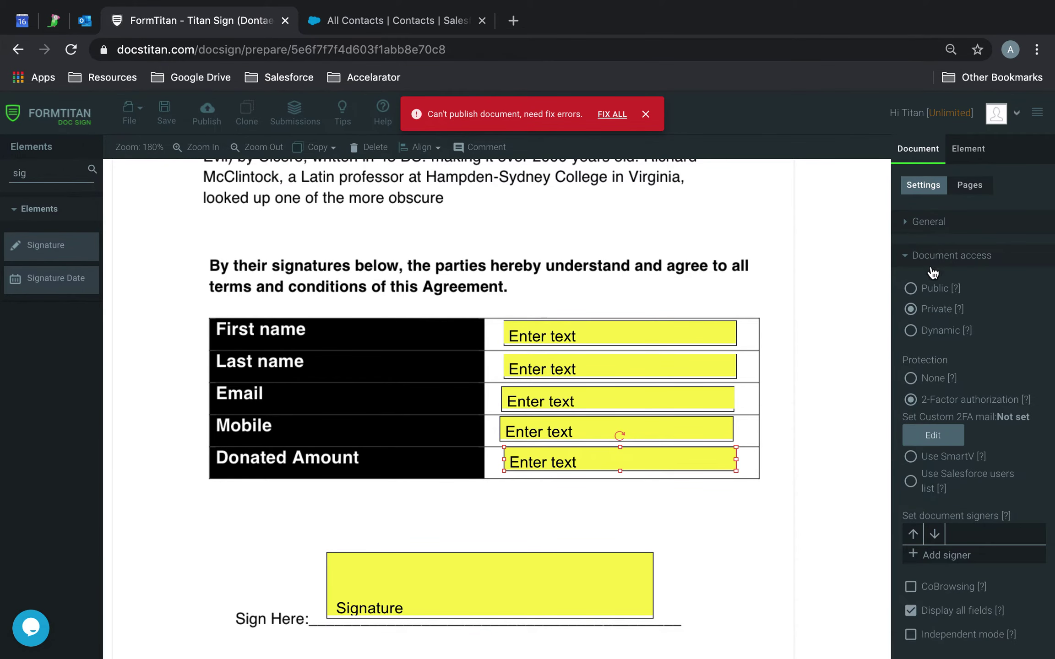
left_click(911, 289)
Save and publish the document, then view the published signing page
left_click(165, 110)
left_click(206, 109)
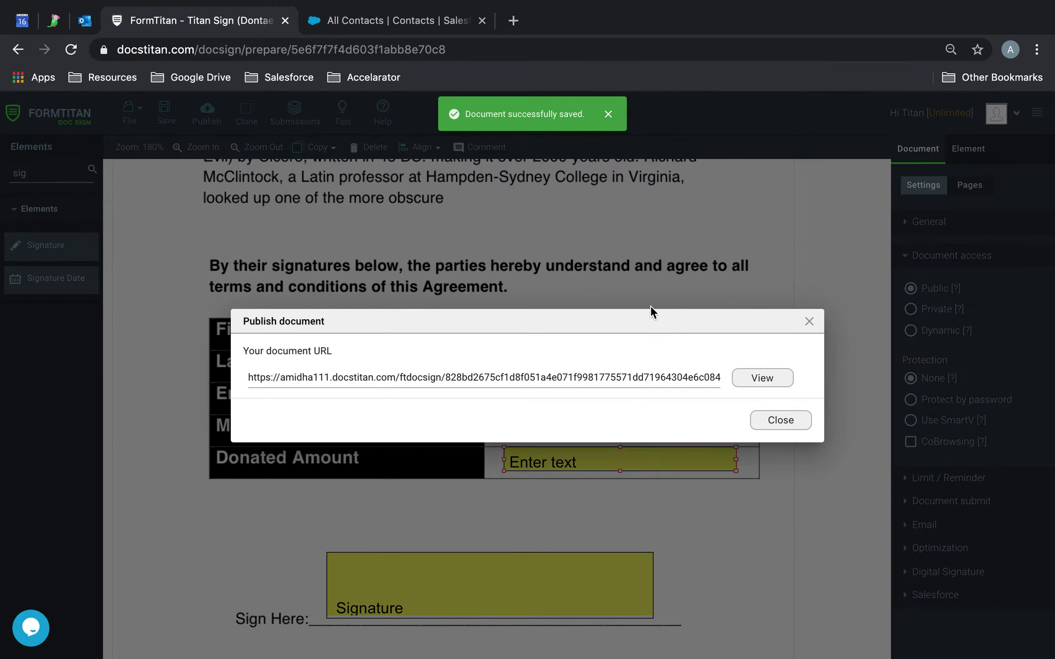
left_click(750, 383)
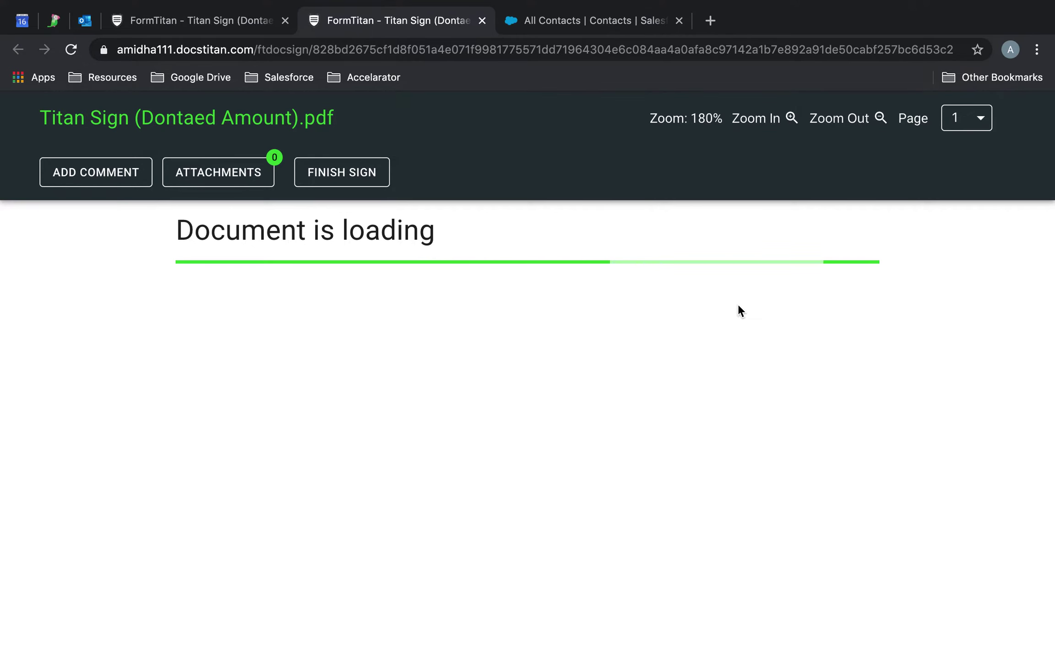
Enter the signer's first and last name on the agreement form
left_click(527, 395)
type("Ata")
type("achment")
key("Tab")
type("Bl")
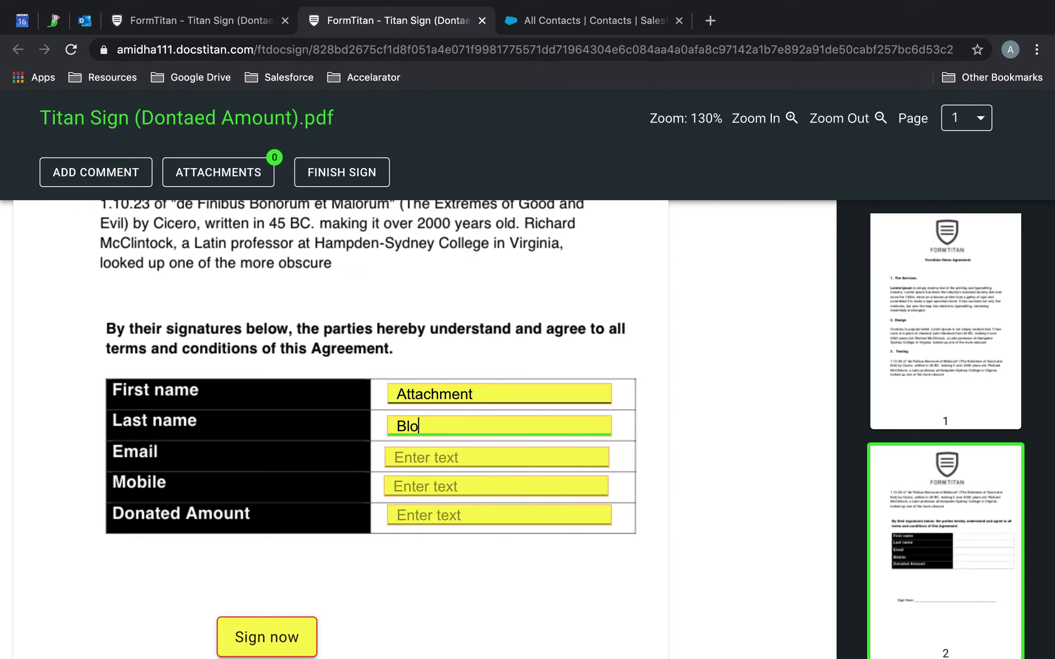
type("oggs")
key("Tab")
double_click(532, 395)
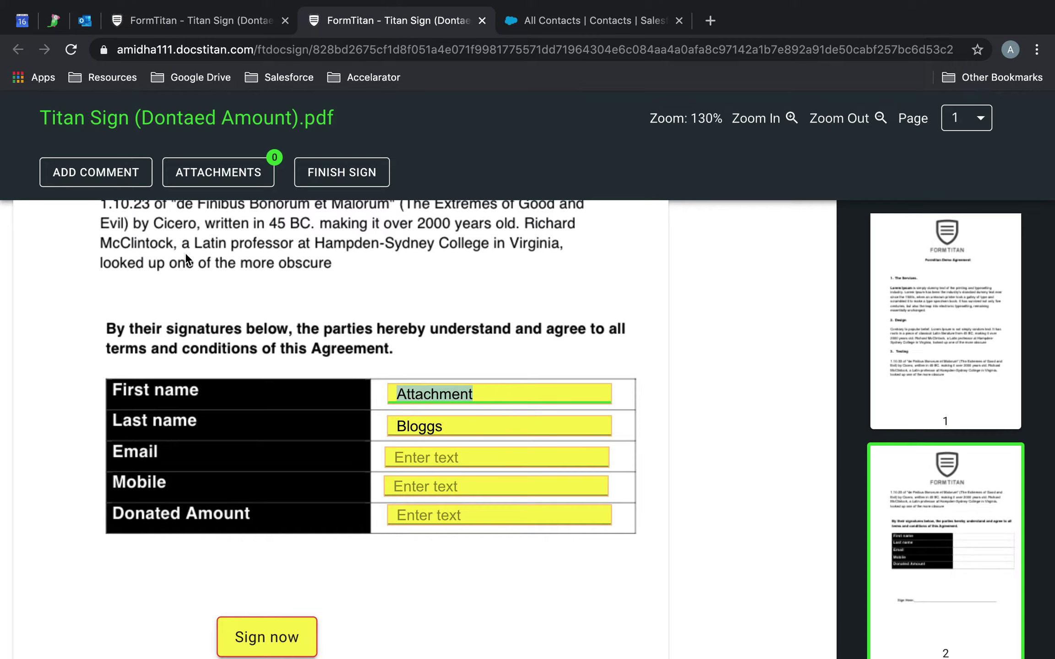
type("Johnny")
Fill in the signer's email and mobile number and a donated amount of 90000
left_click(431, 450)
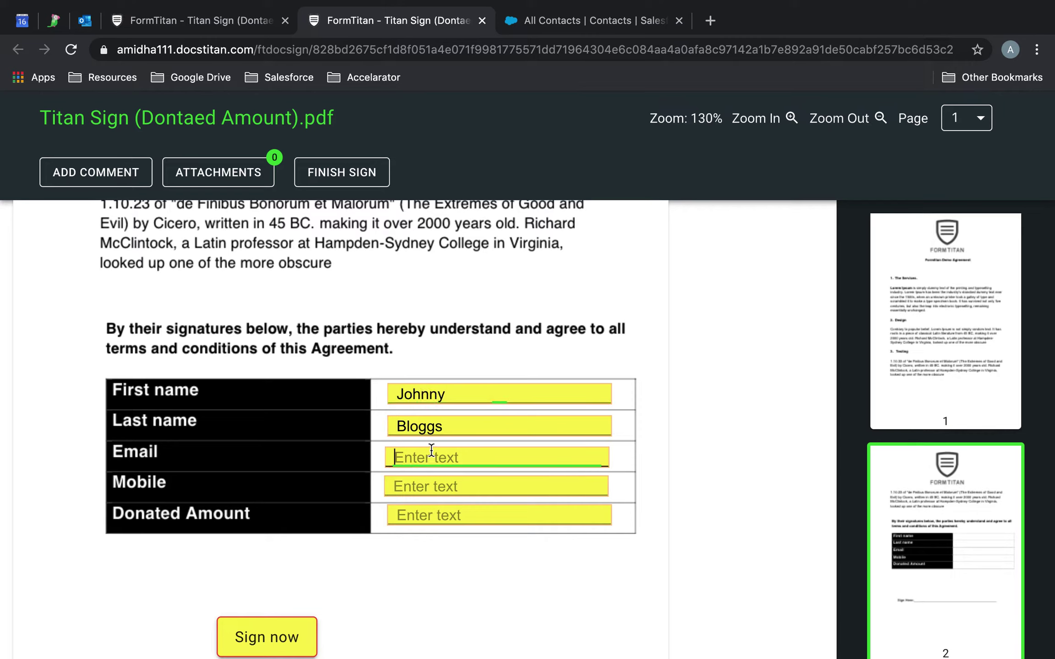
left_click(440, 485)
type("23-9-232")
left_click(440, 517)
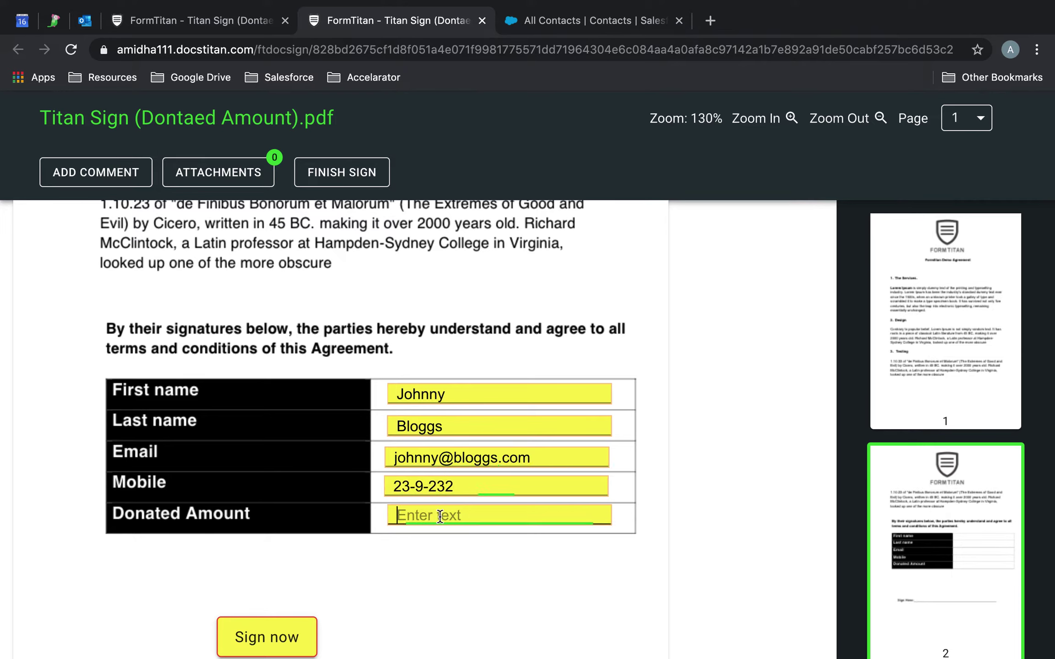
type("90000")
left_click_drag(500, 486, 280, 478)
type("93939393")
scroll(333, 624, "down", 1)
Sign the agreement with the third saved signature
left_click(282, 604)
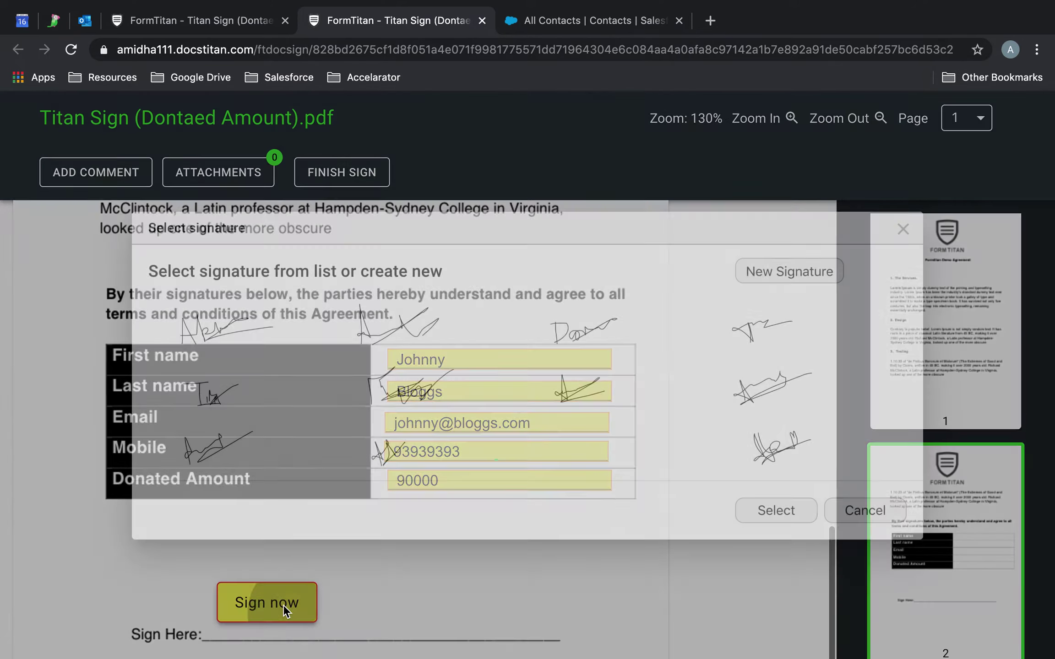
left_click(553, 337)
left_click(785, 509)
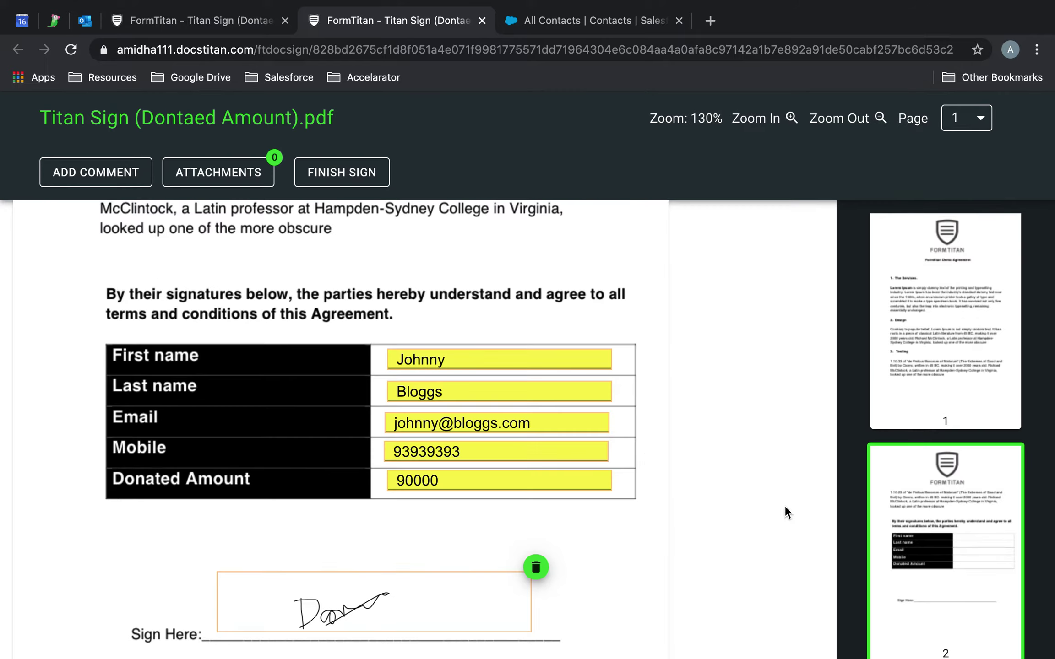
Attach download.jpg, download.png and Basic PDF.pdf to the submission
left_click(218, 174)
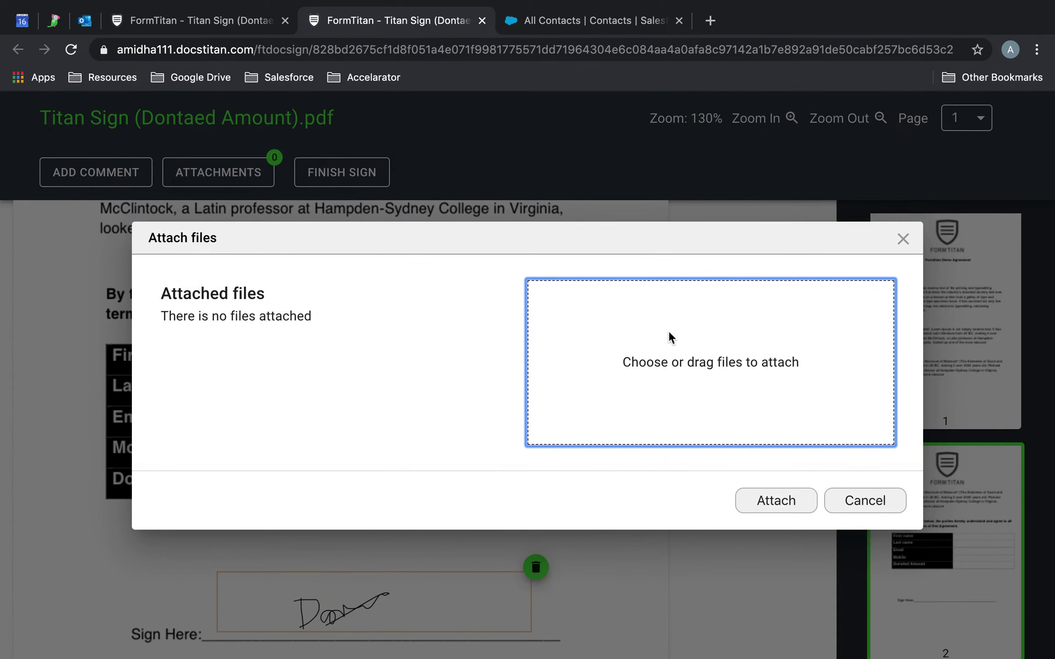
left_click(669, 335)
scroll(455, 158, "down", 5)
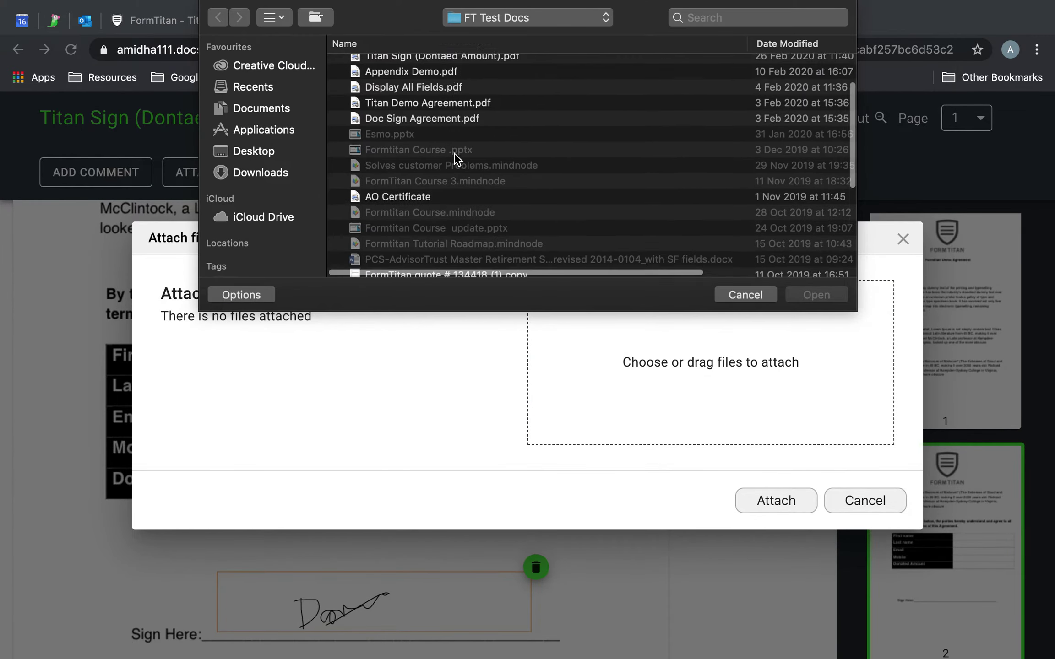
scroll(455, 158, "down", 5)
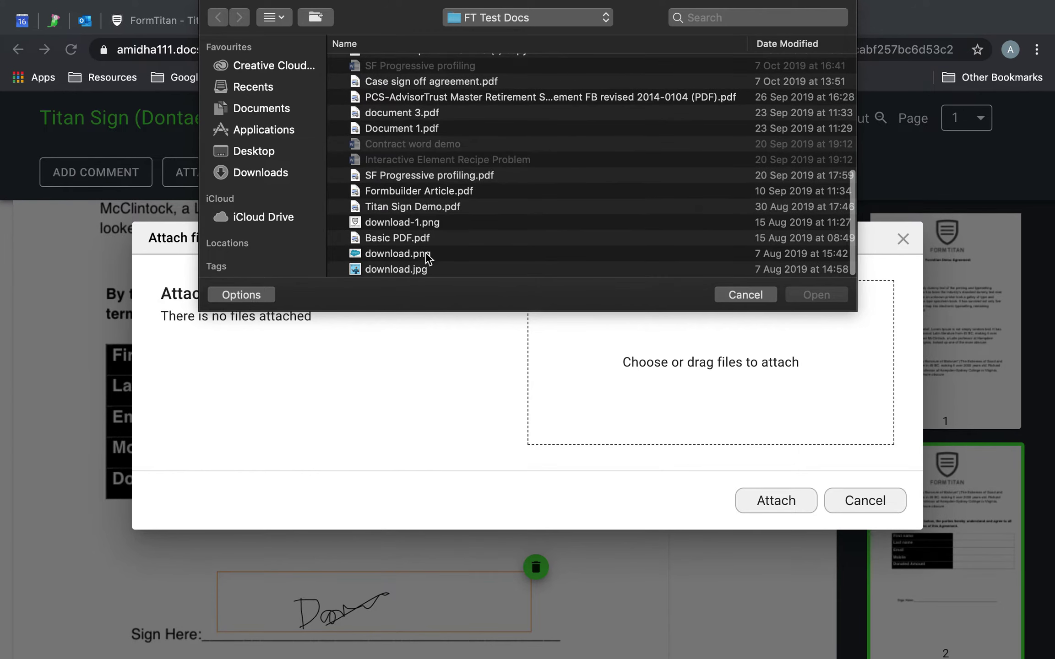
left_click(408, 266)
left_click(414, 256, "shift")
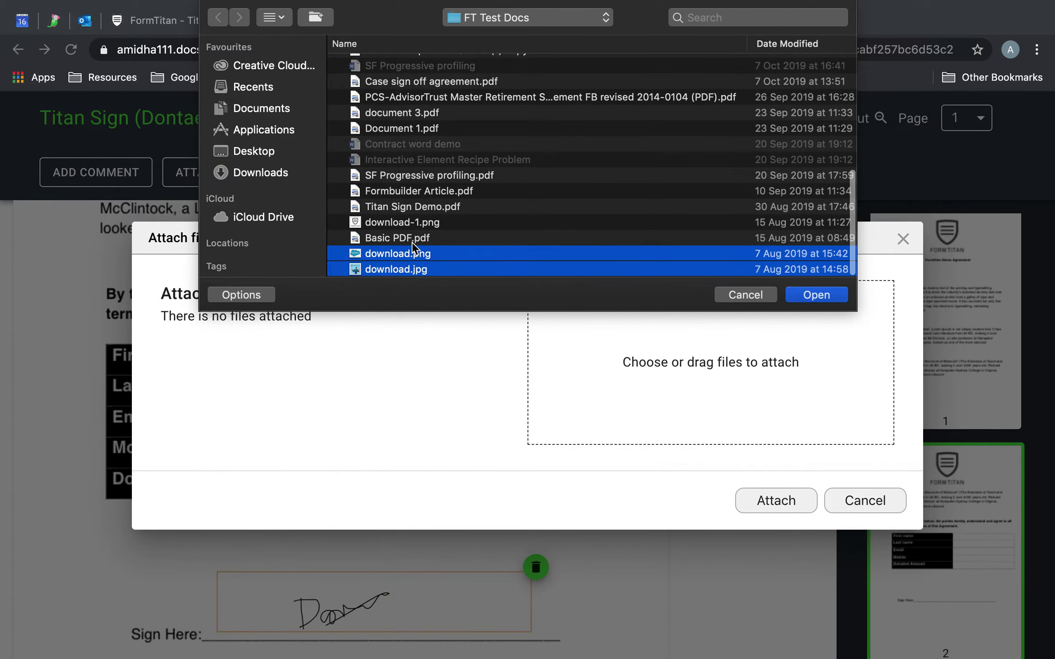
left_click(424, 242, "shift")
left_click(806, 293)
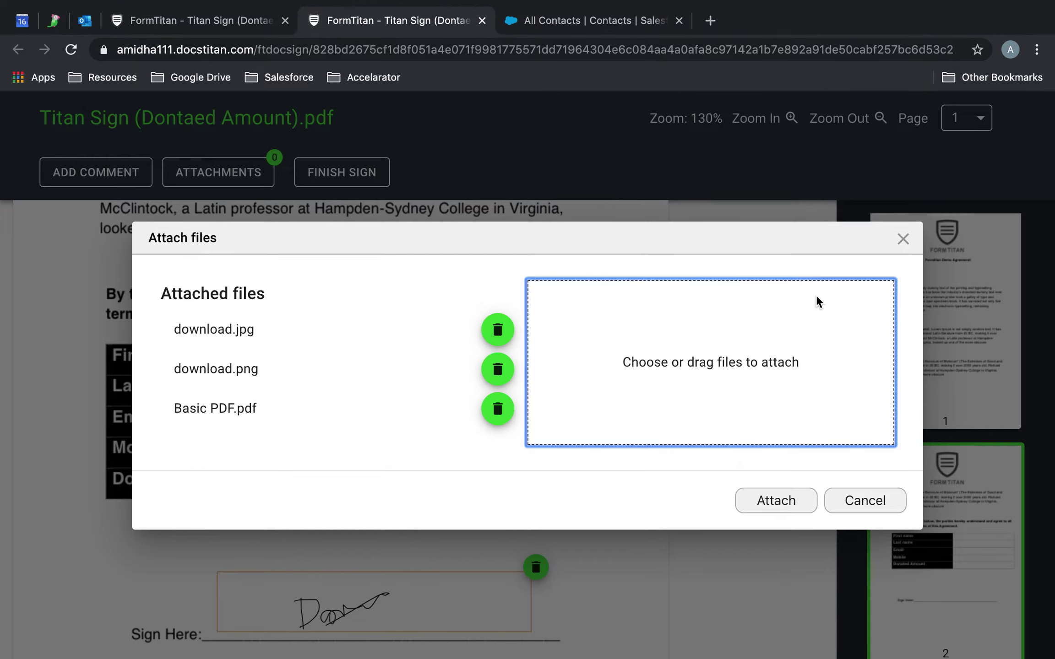
left_click(808, 507)
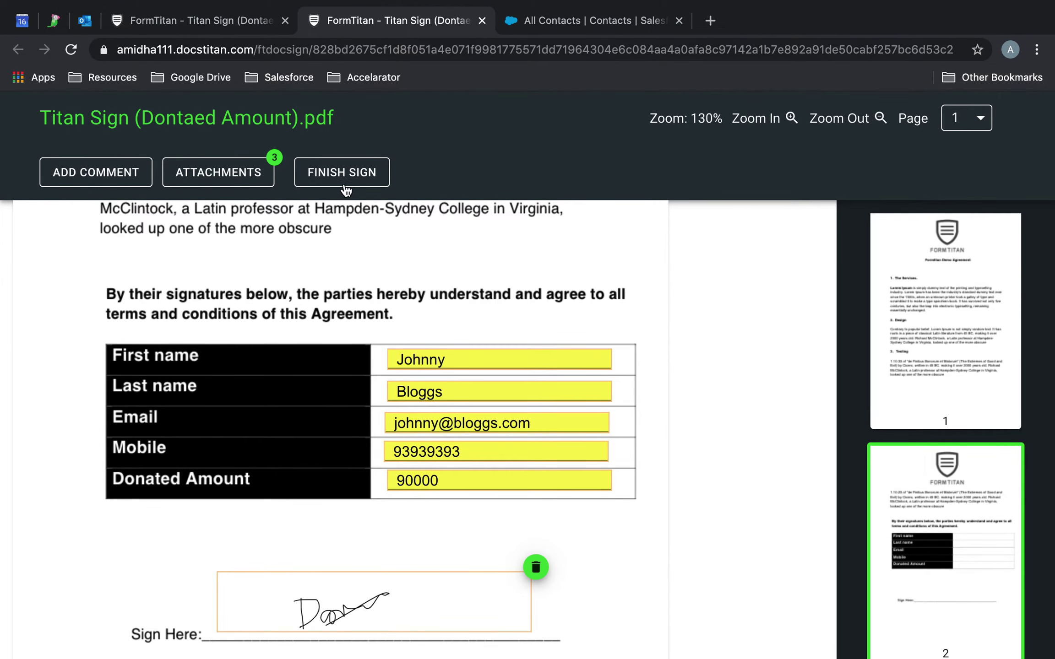
Submit the signed agreement and return to the form editor, dismissing the published link
left_click(342, 172)
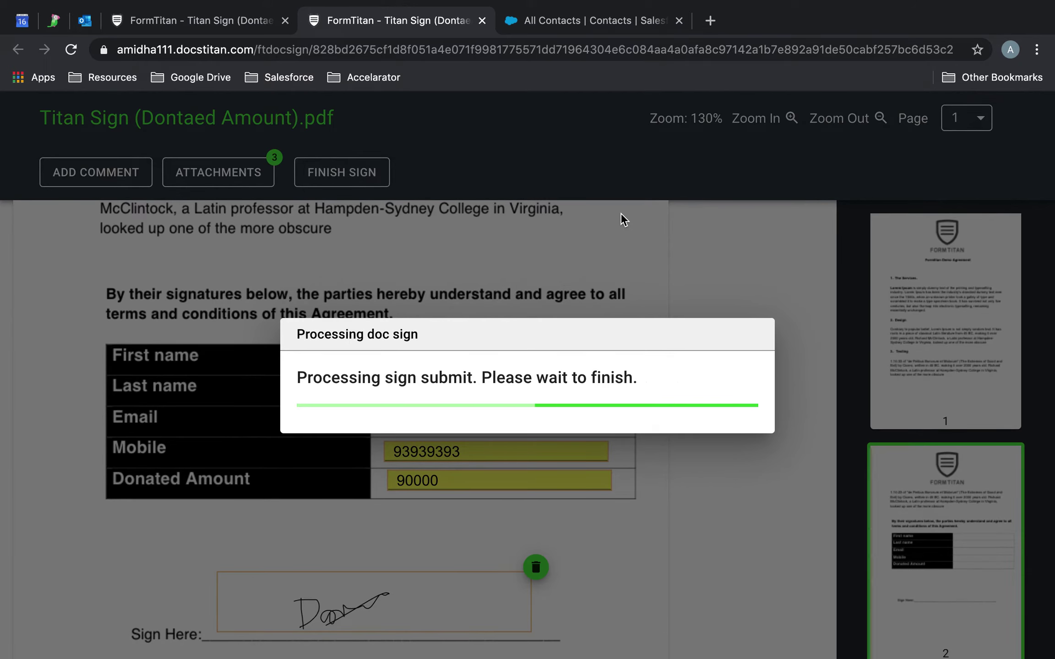
left_click(197, 20)
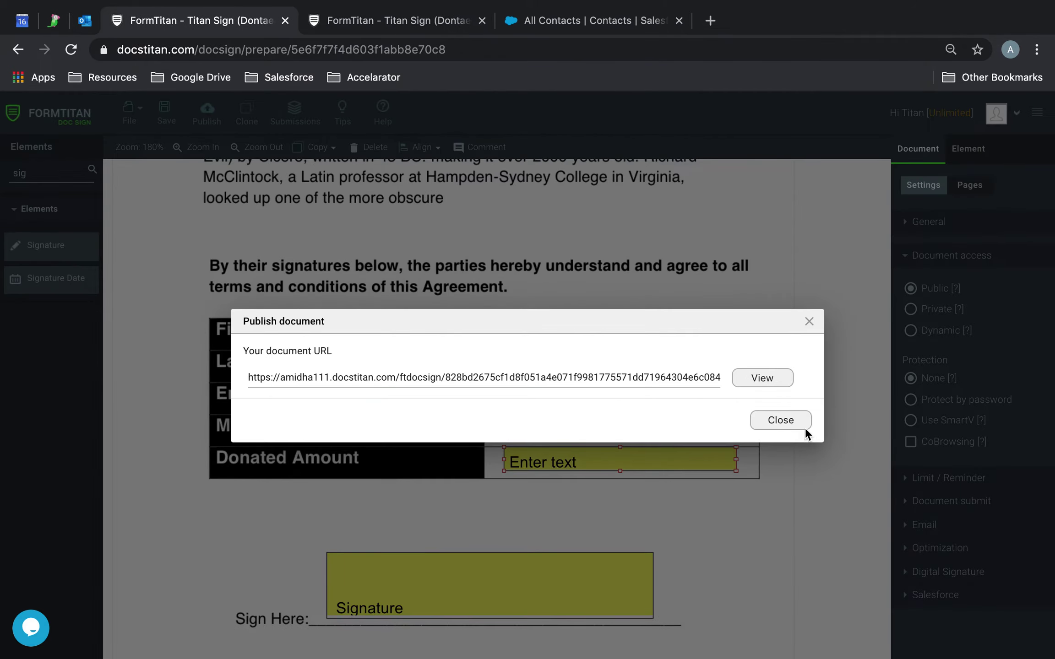
left_click(797, 426)
Refresh the Salesforce integration push logs and open the newly created Contact record
left_click(963, 595)
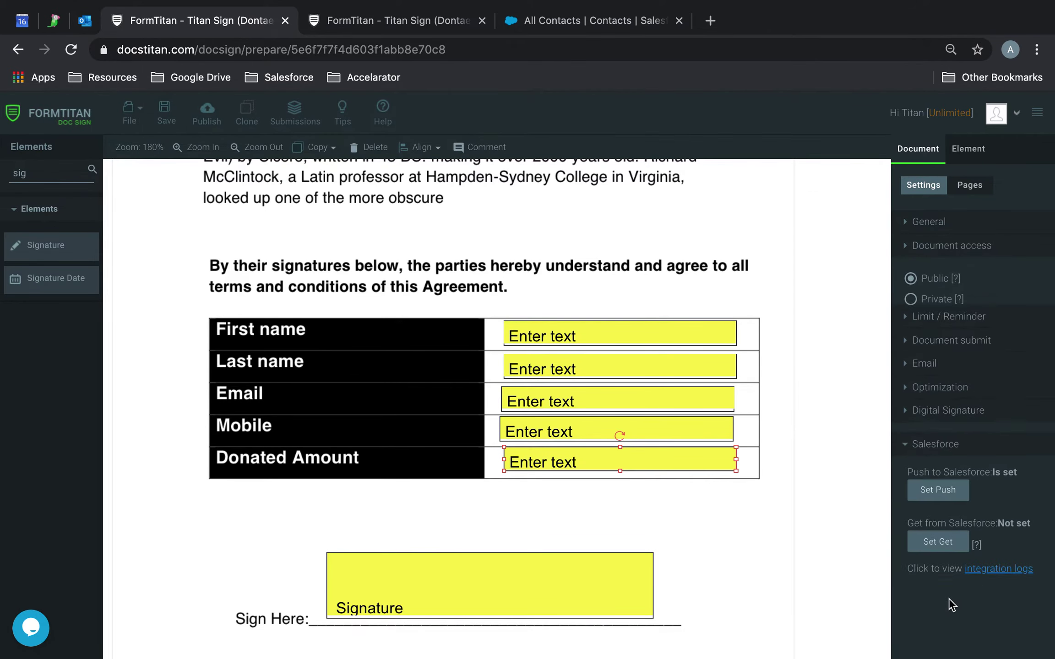
left_click(1012, 527)
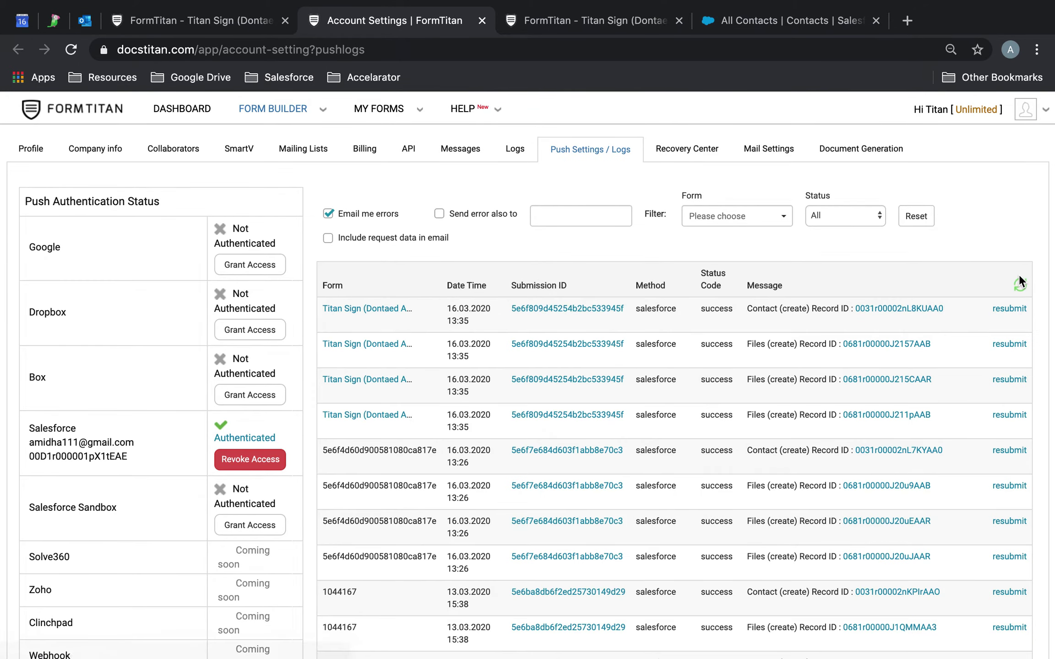
left_click(1020, 285)
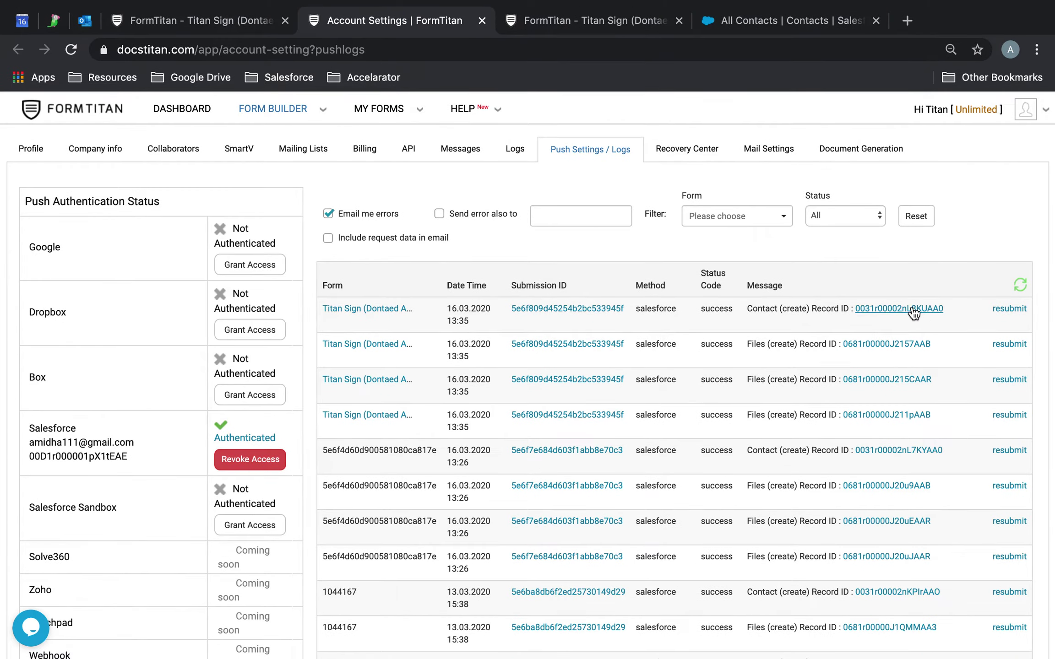
left_click(912, 313)
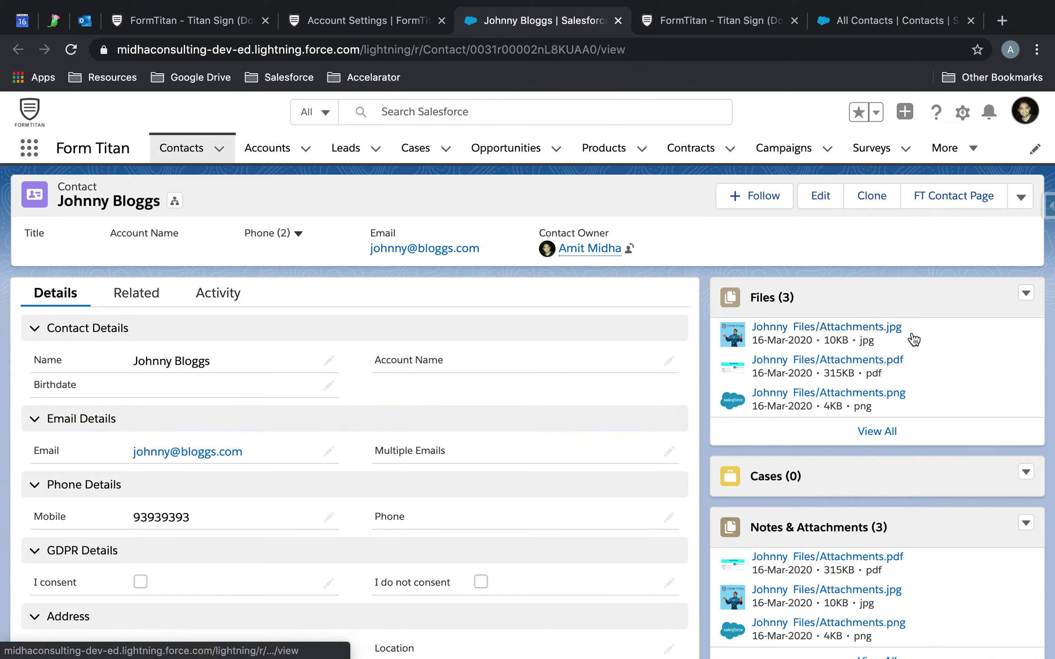
Preview the contact's jpg, pdf and png files, then reopen FormTitan's Push To Salesforce settings
left_click(837, 339)
left_click(1027, 118)
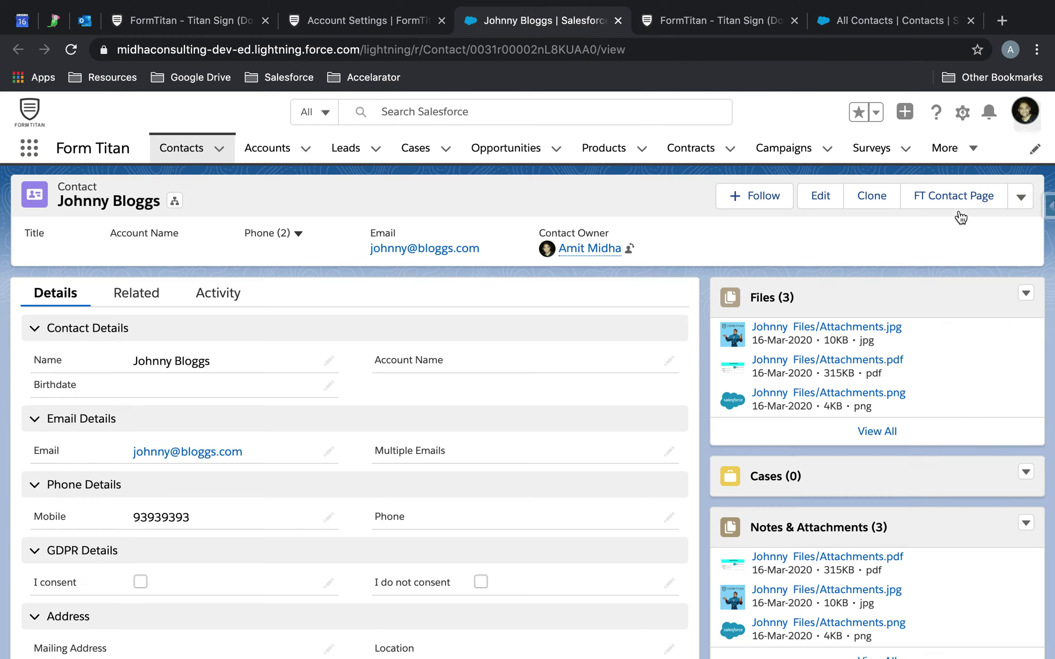
left_click(791, 366)
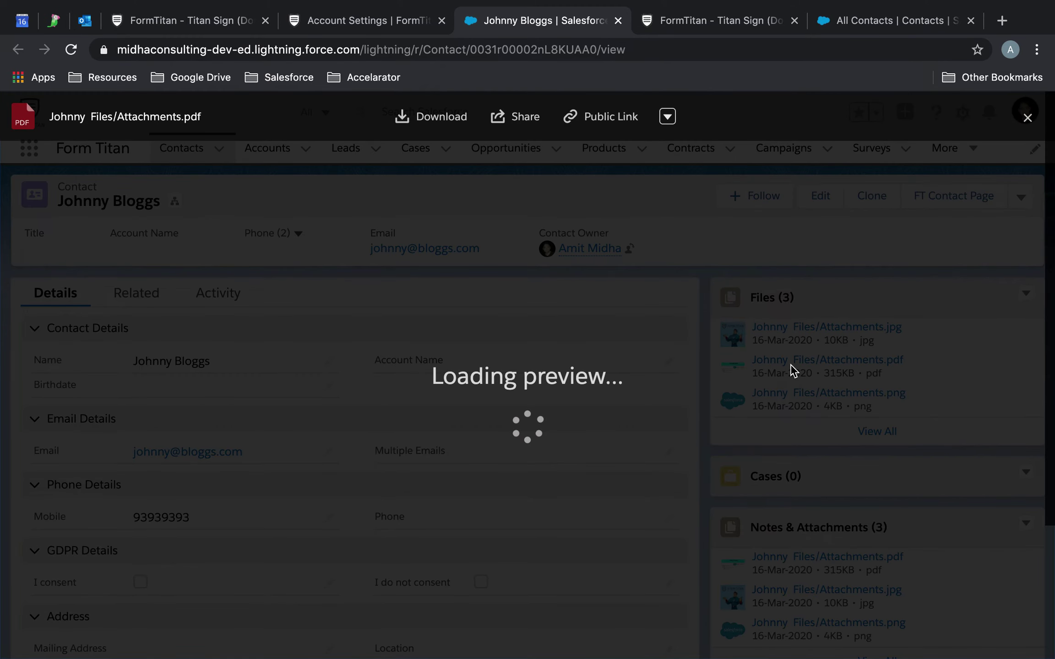
left_click(1028, 118)
left_click(806, 395)
left_click(1039, 119)
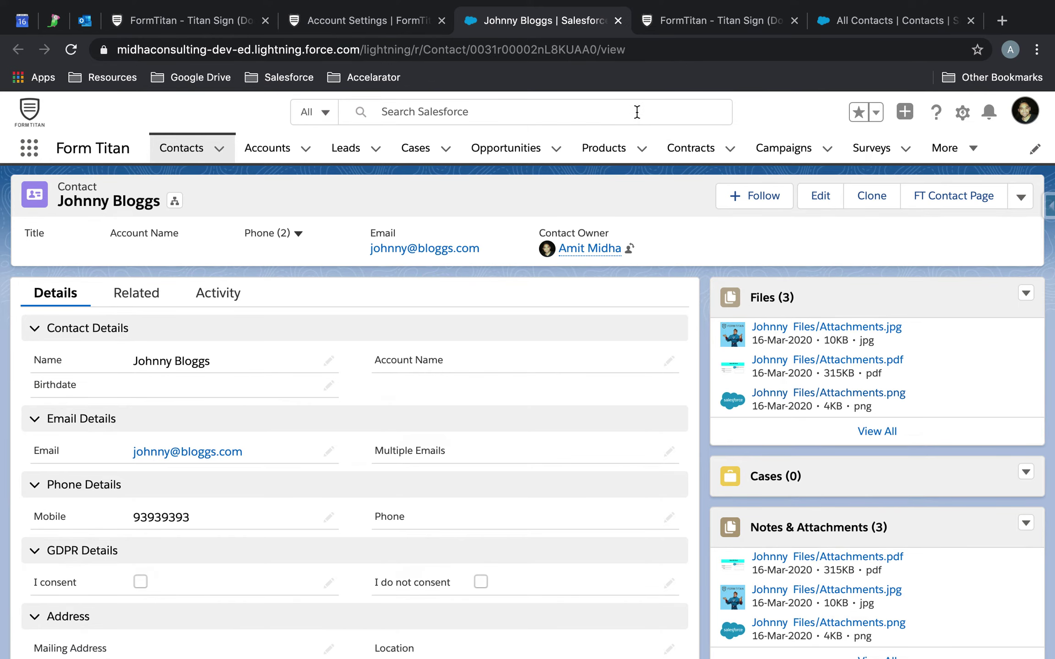
left_click(197, 26)
left_click(950, 444)
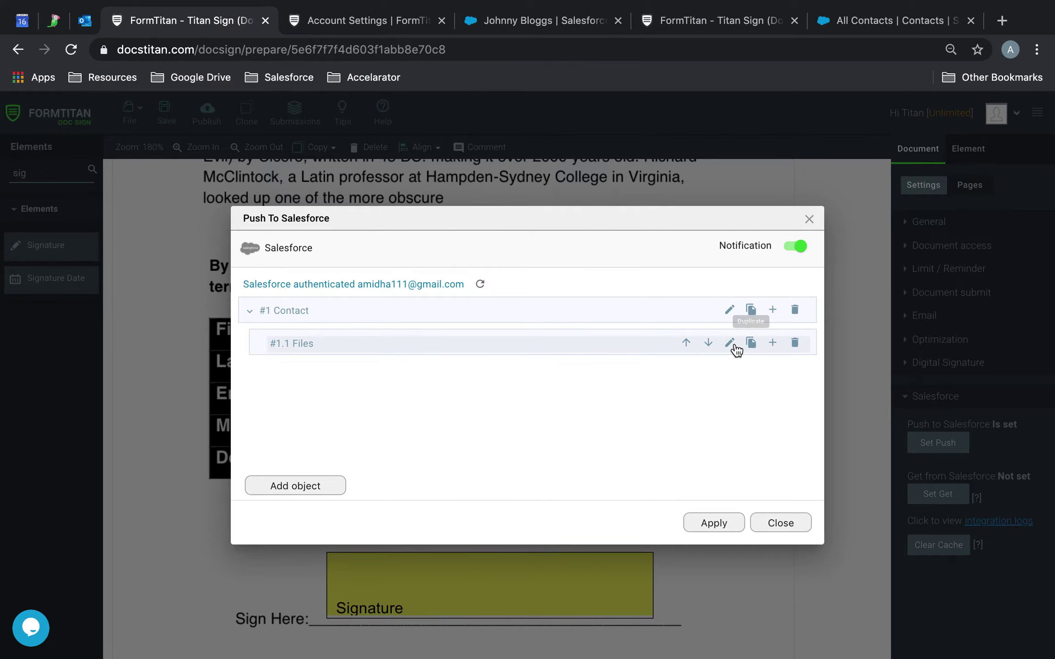
left_click(731, 345)
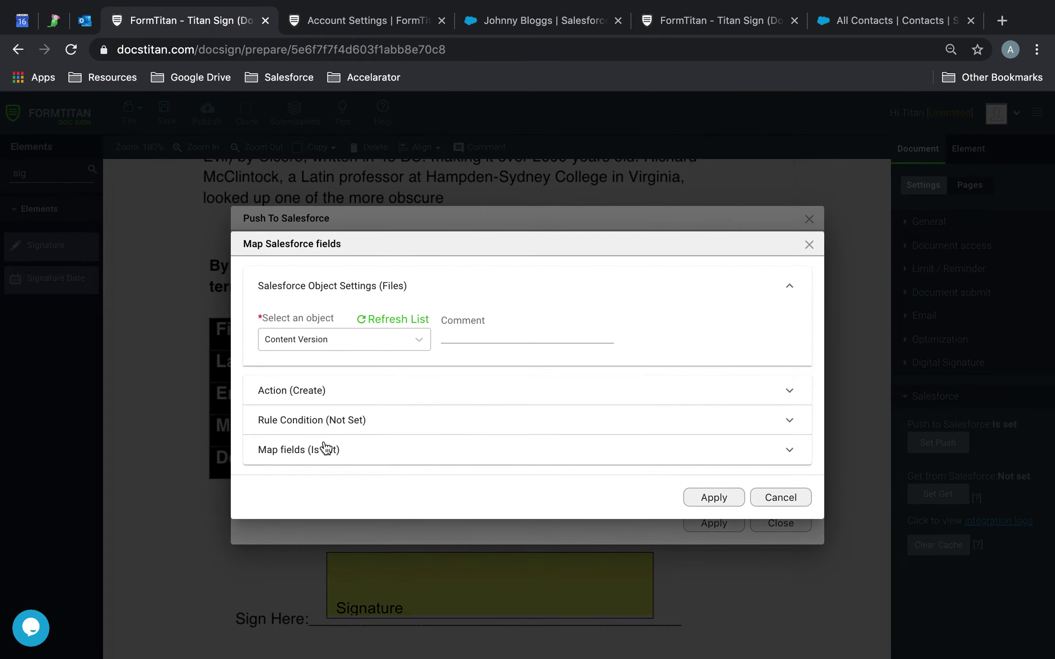
left_click(326, 449)
left_click(335, 441)
left_click(876, 153)
left_click(838, 210)
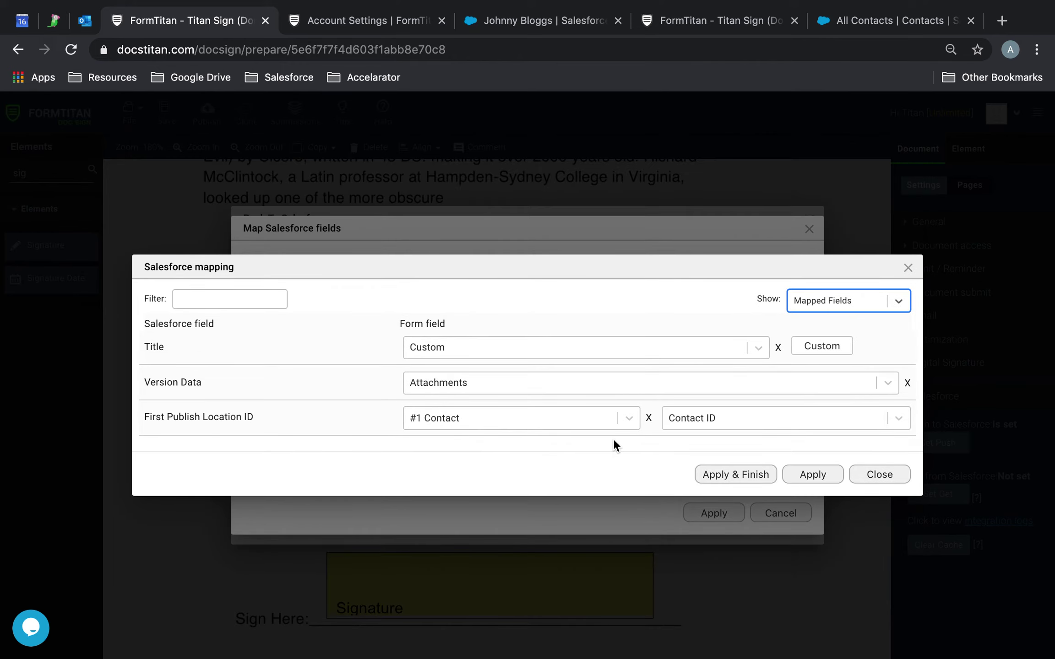
left_click(592, 376)
scroll(506, 525, "down", 3)
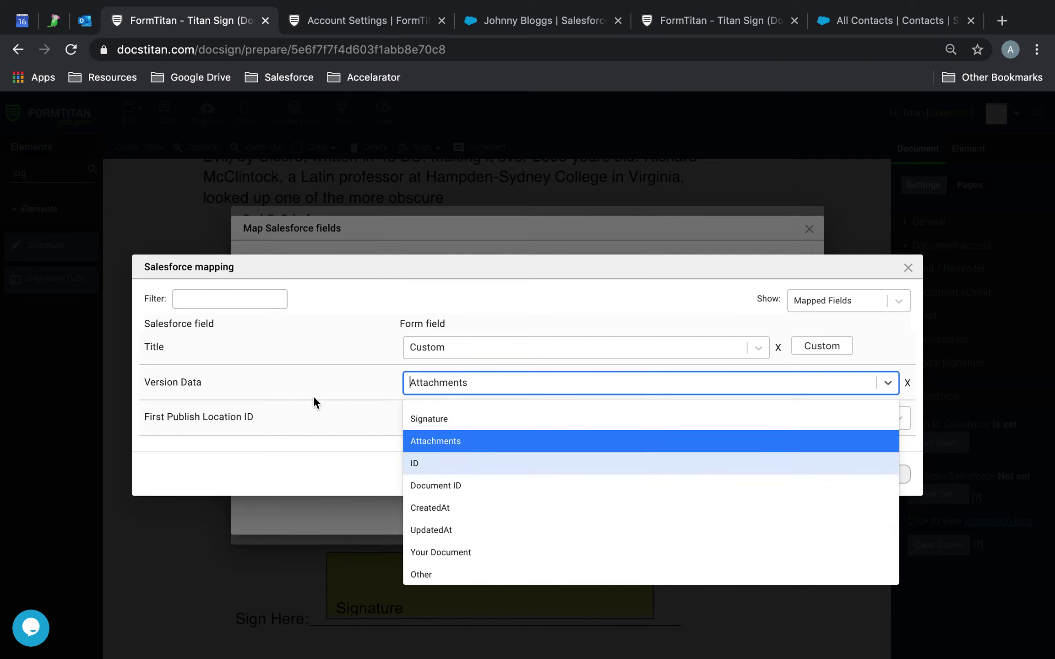
left_click(888, 328)
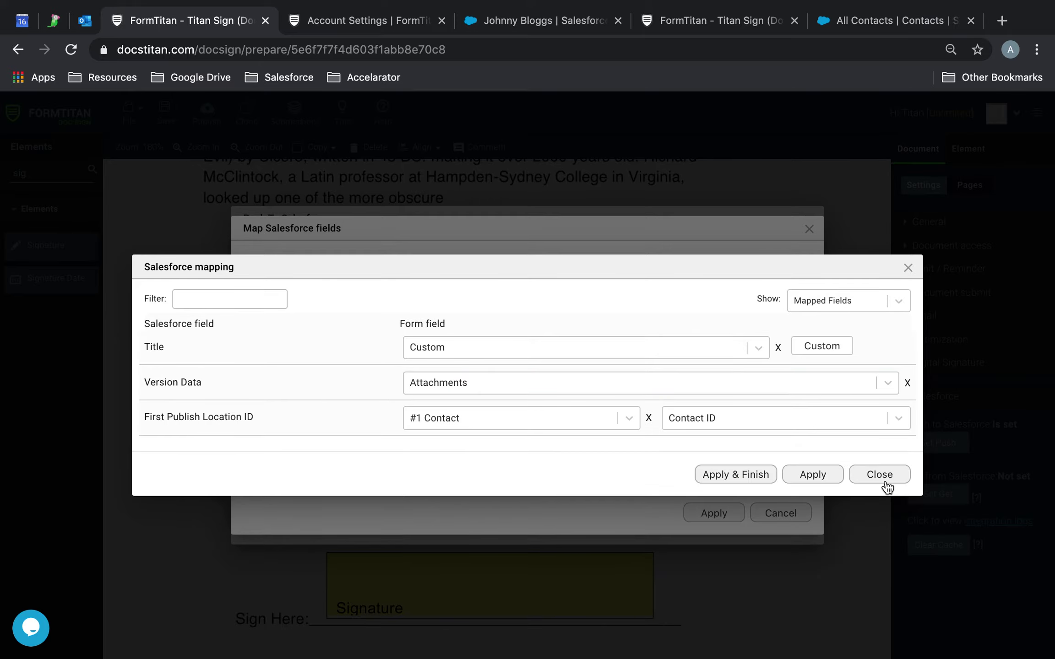
left_click(884, 479)
left_click(759, 517)
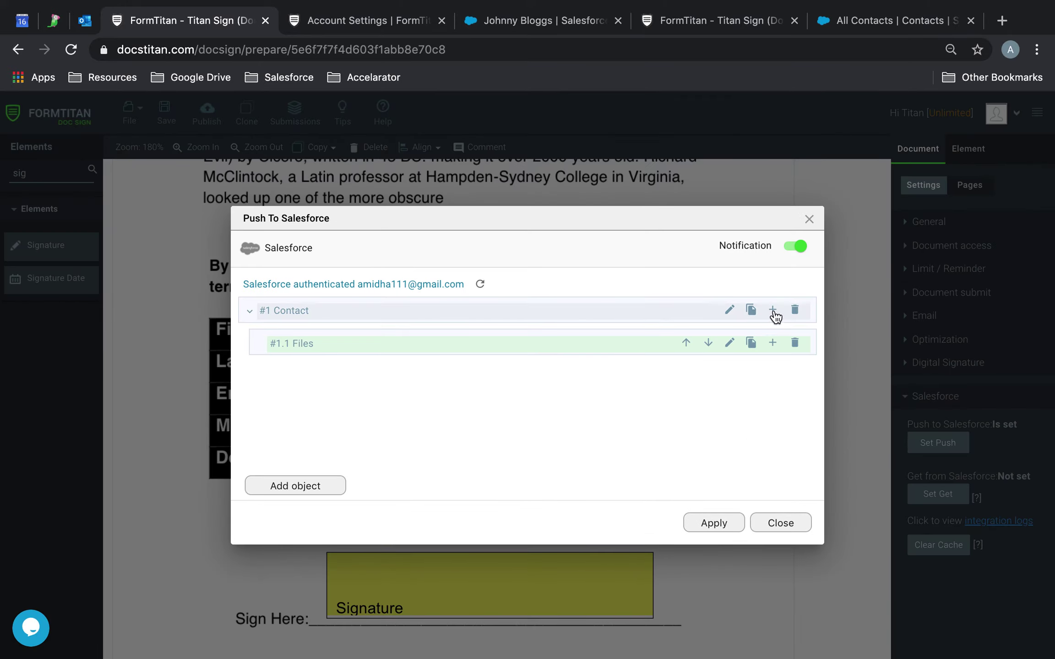
left_click(776, 316)
Add an Attachment object under the Contact push
left_click(361, 392)
type("n")
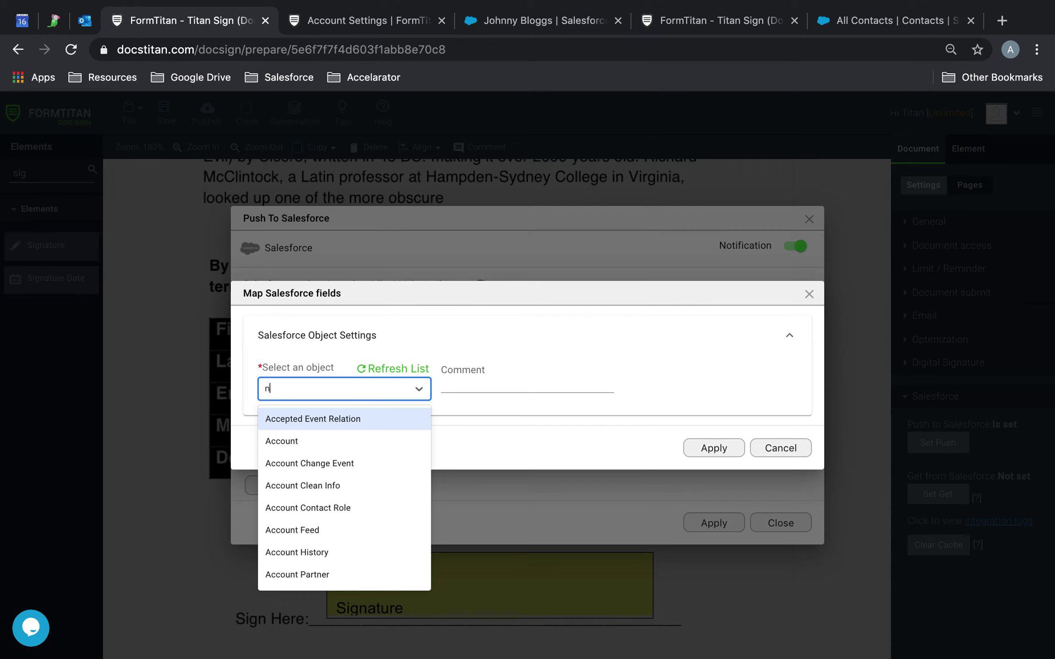
type("otes and")
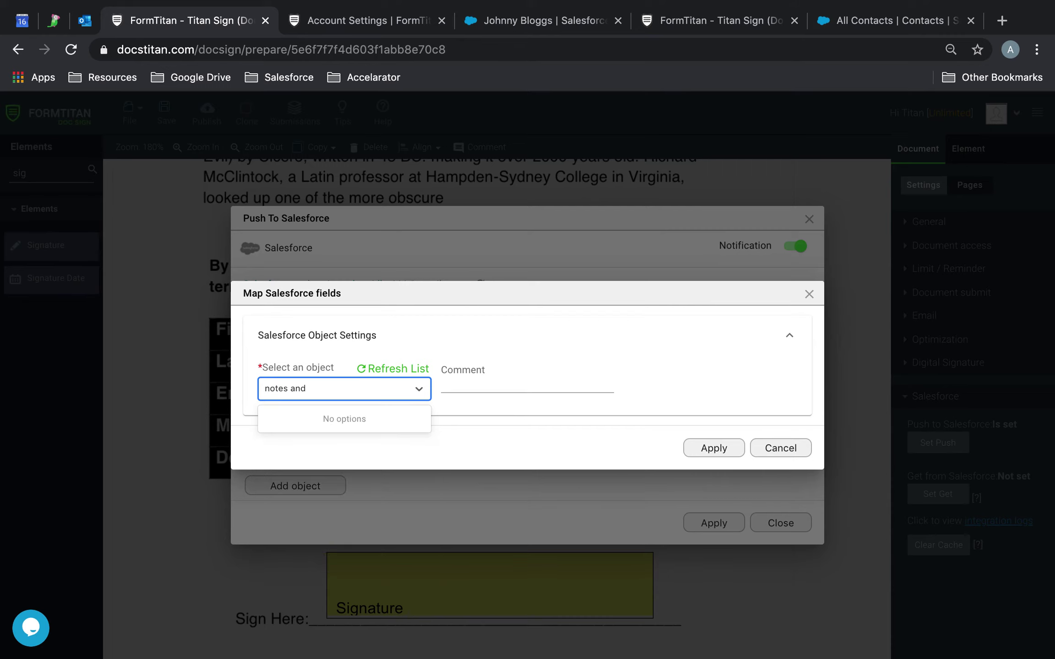
key("BackSpace")
key("BackSpace")
key("BackSpace")
key("BackSpace")
key("BackSpace")
key("BackSpace")
type("a")
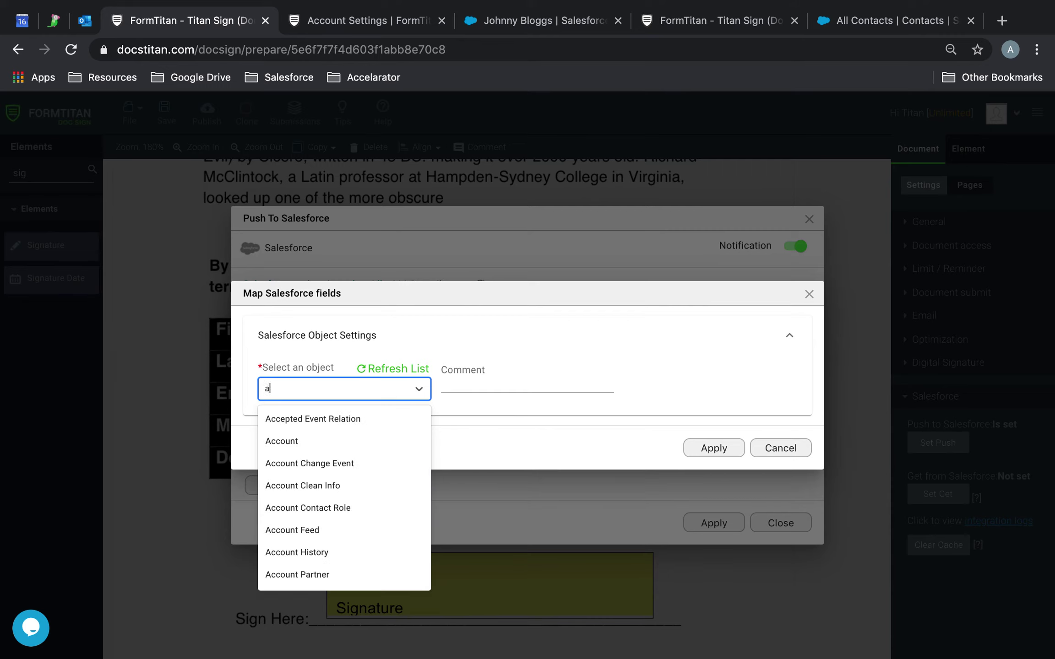
type("ttach")
left_click(342, 441)
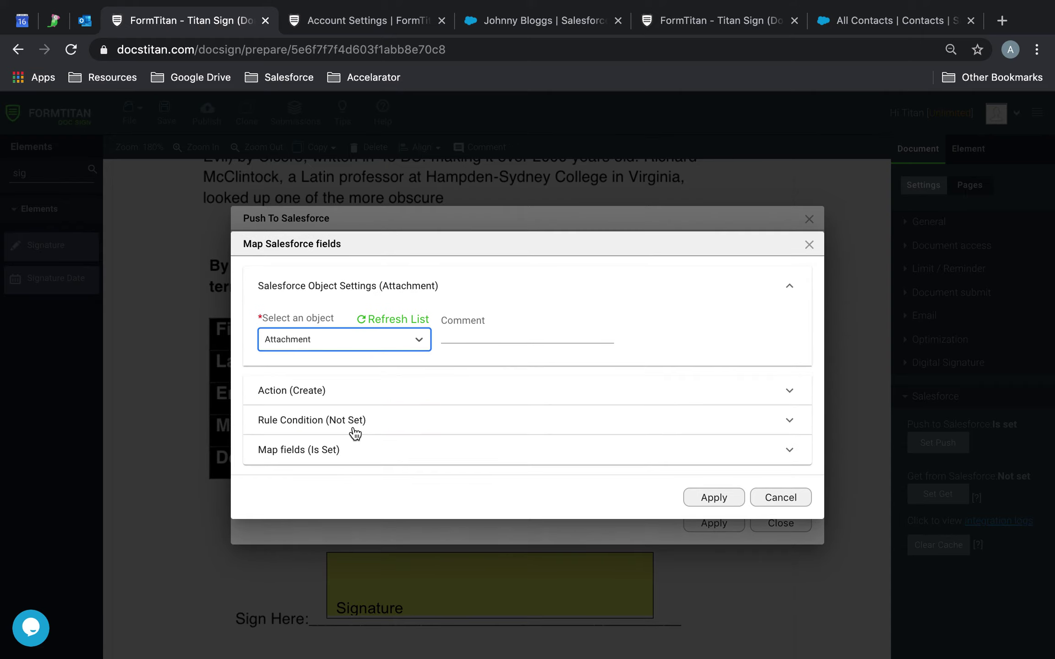
Map the Attachment's File Name to a Custom value and open its custom editor
left_click(306, 449)
left_click(342, 440)
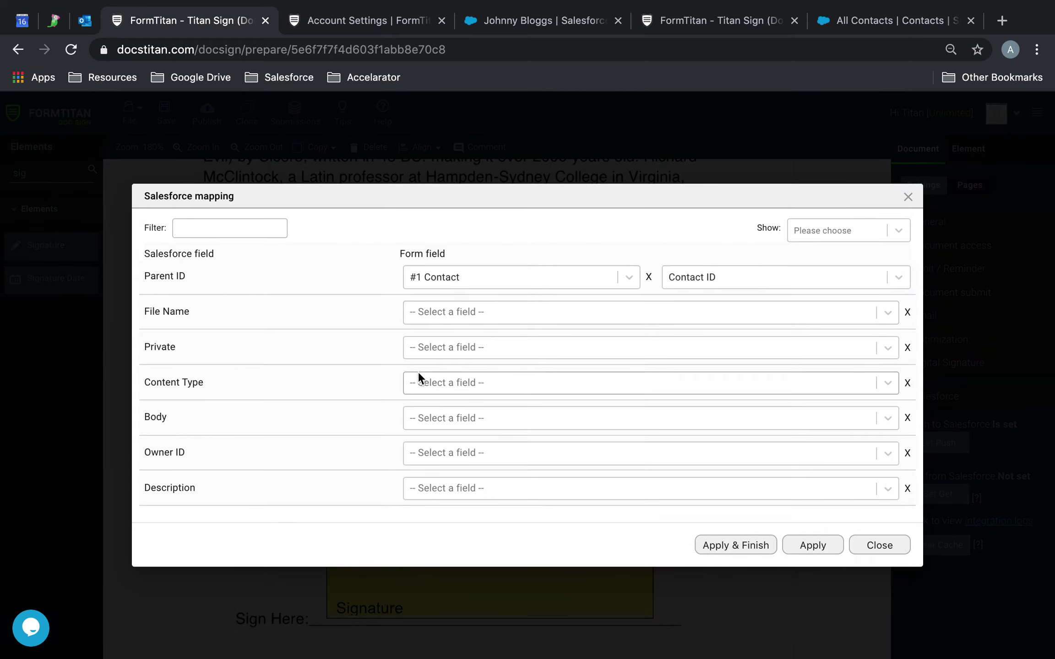
left_click(476, 314)
type("other")
key("BackSpace")
key("BackSpace")
type("cust")
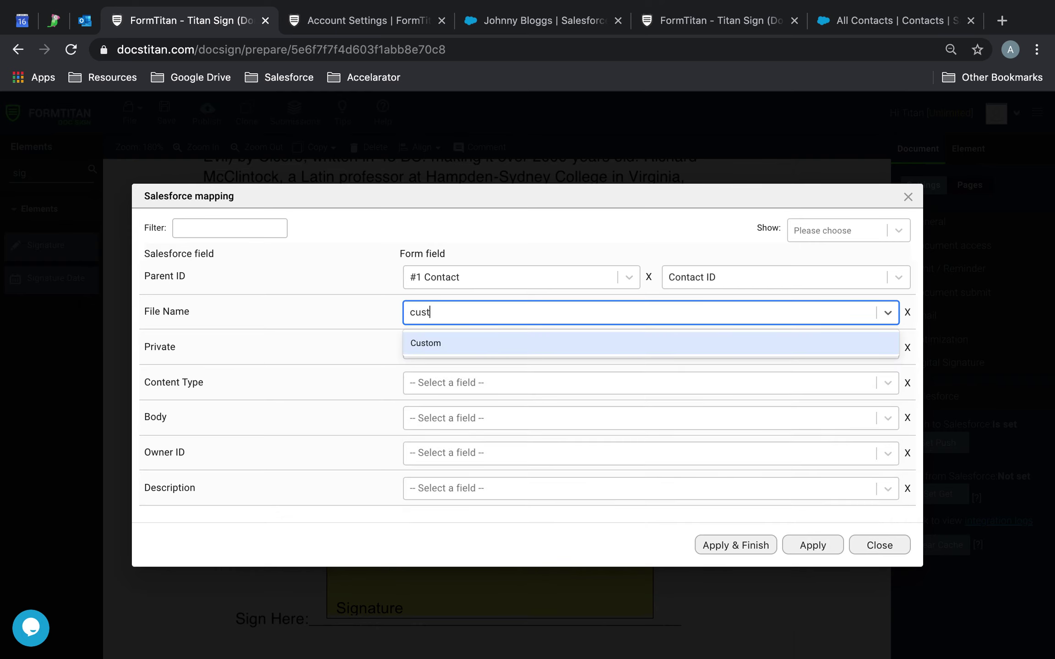
left_click(497, 347)
left_click(809, 314)
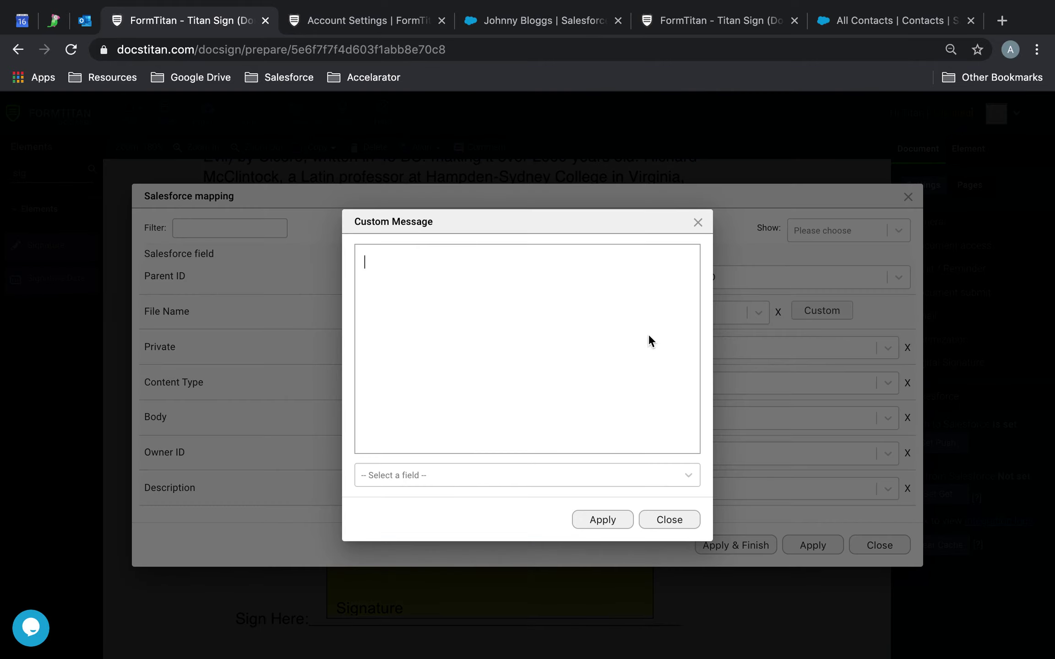